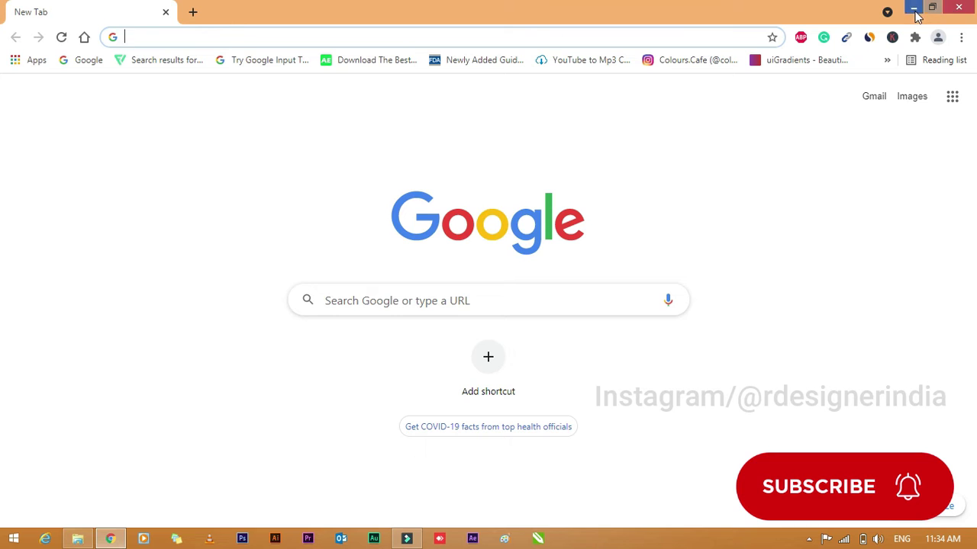
- Minimize Chrome and launch a blank Notepad document from the Run box
left_click(913, 9)
key("super+r")
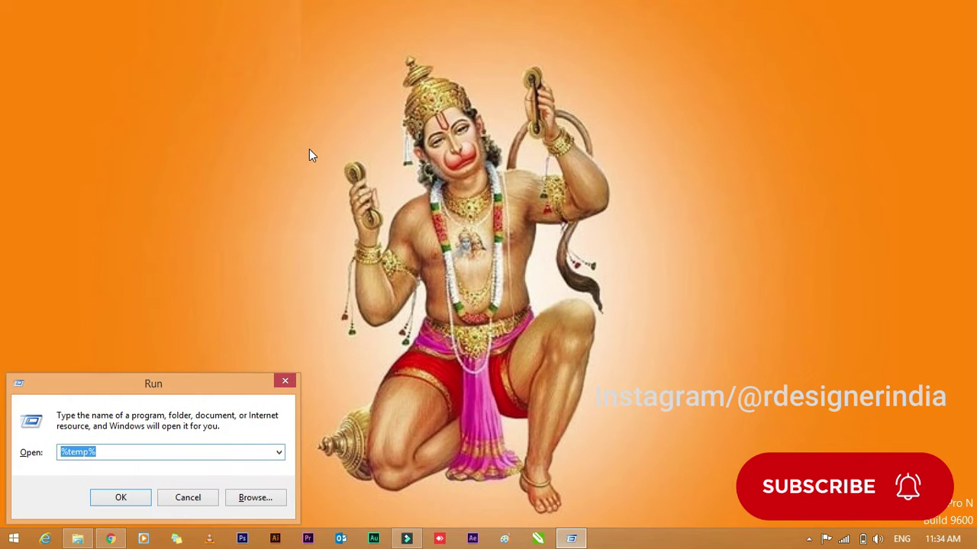
type("not")
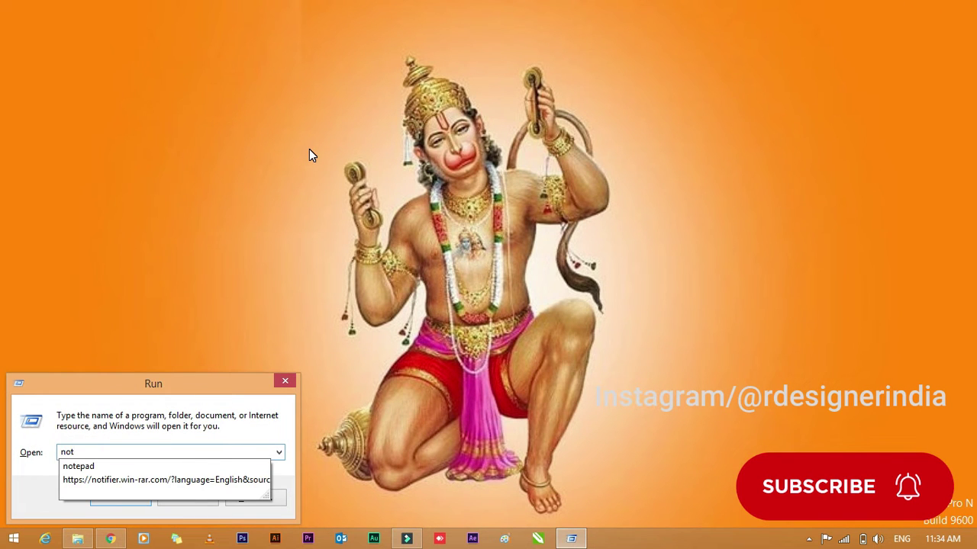
key("Down")
key("Return")
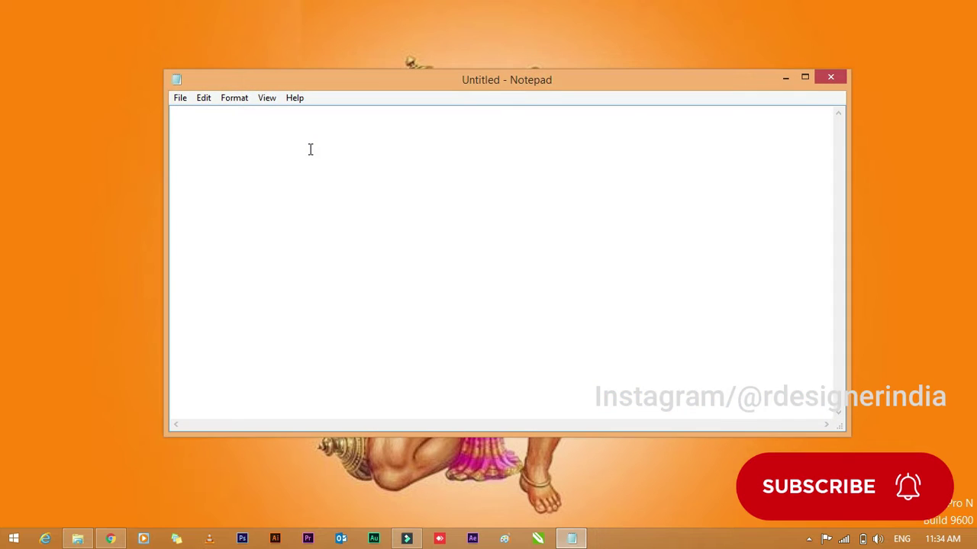
- Type 'Today we are going to know three best website which are helpful for background remove from', fixing typos
type("Today w")
type("e ar")
type("going")
key("BackSpace")
key("BackSpace")
key("BackSpace")
type("ing to kno")
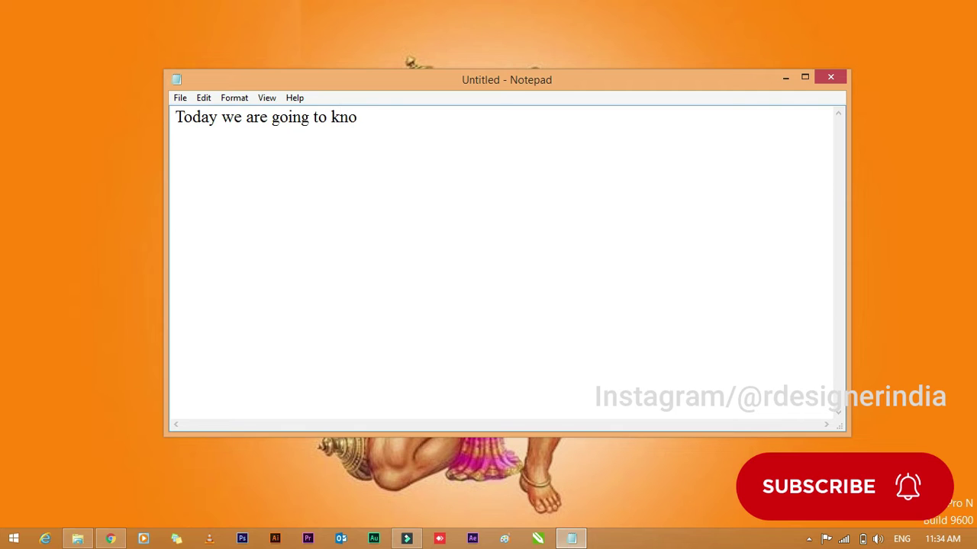
type("w h")
key("BackSpace")
key("BackSpace")
type("thee")
key("BackSpace")
key("BackSpace")
type("best website ")
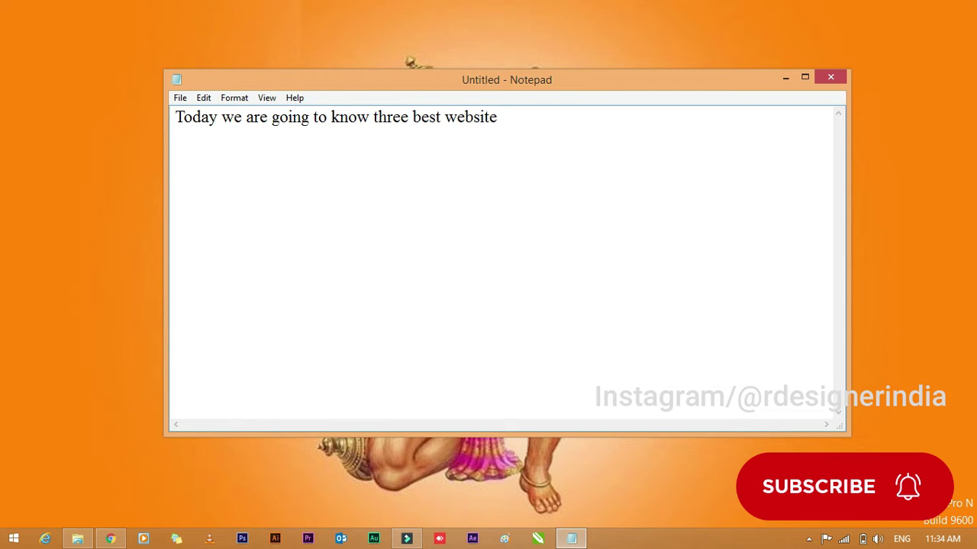
type("which")
key("BackSpace")
key("BackSpace")
key("BackSpace")
key("BackSpace")
key("BackSpace")
type("which w")
key("BackSpace")
type("are helpfu")
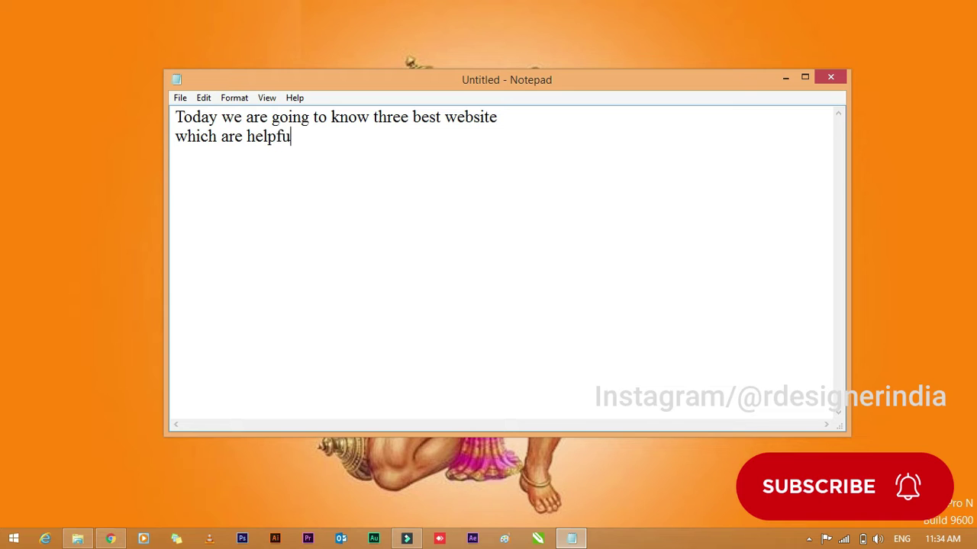
type("l for ")
type("emo")
key("BackSpace")
key("BackSpace")
key("BackSpace")
type("background remove")
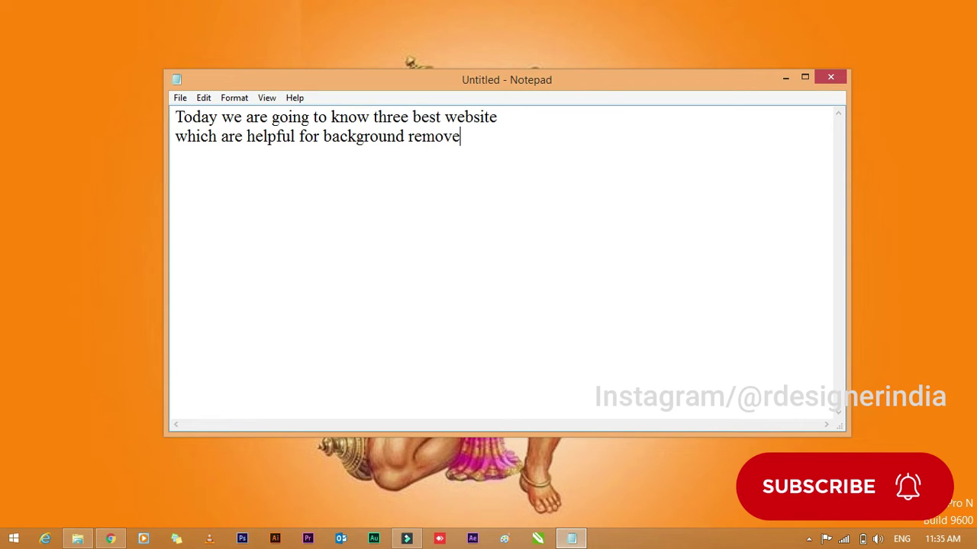
type(" from")
- Put 'photos' on a new line, then add 'And it is free for all' after a blank line
key("Return")
type("any")
key("BackSpace")
key("BackSpace")
key("BackSpace")
type("photos.")
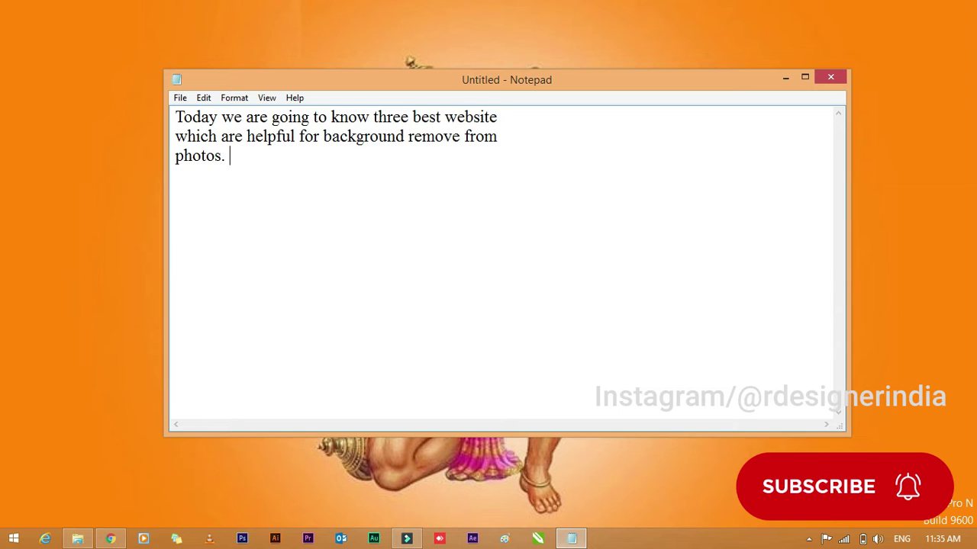
key("Return")
type("And it is free")
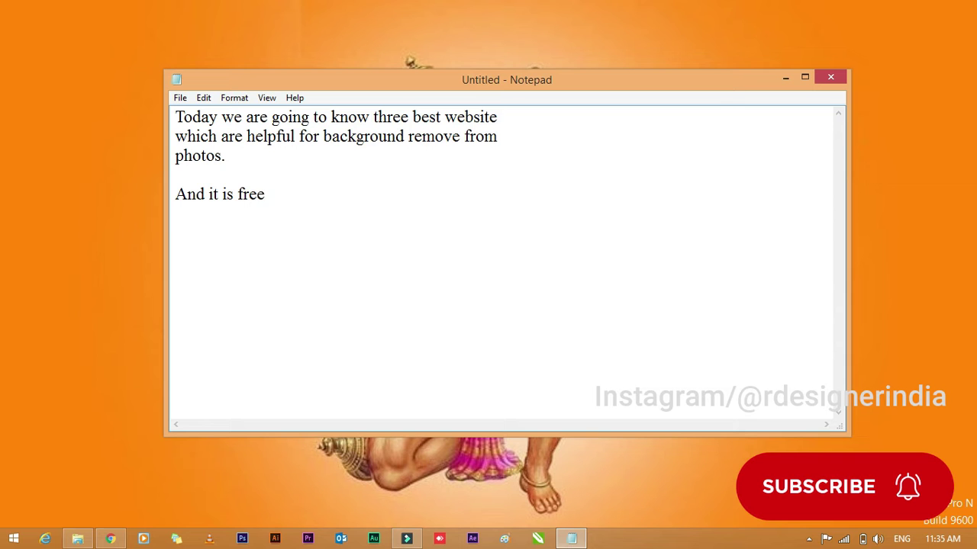
type("for all")
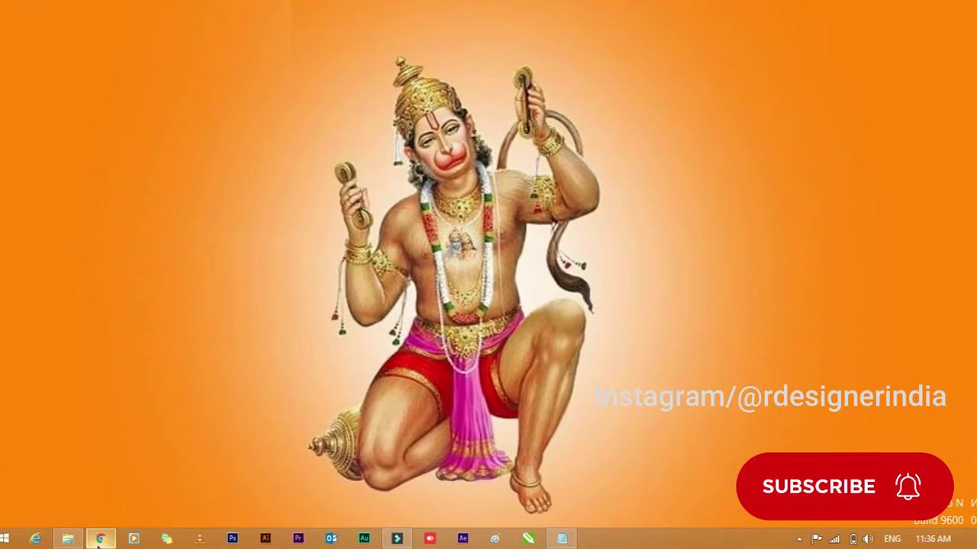
- Restore Chrome and go to Remove.bg from the address bar
left_click(100, 539)
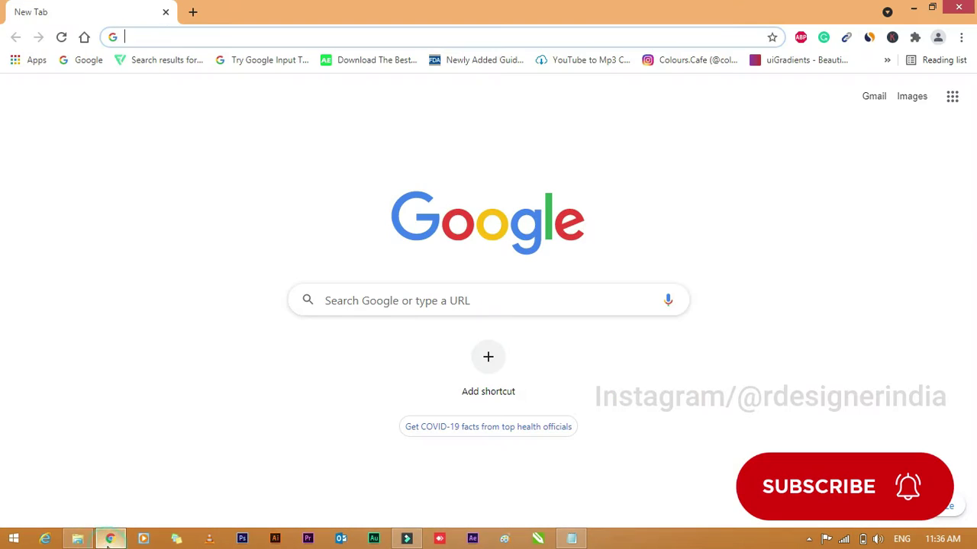
left_click(180, 42)
type("Remove")
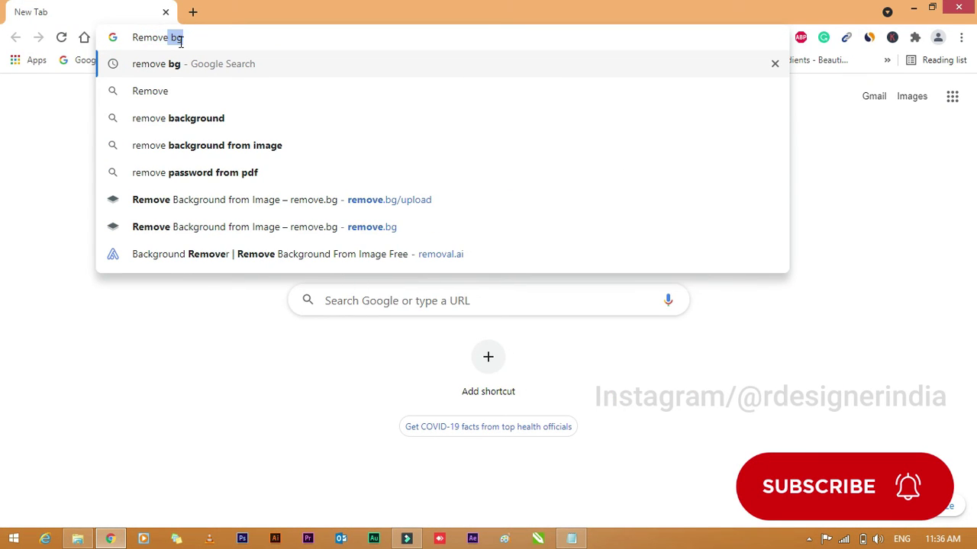
type(".bg")
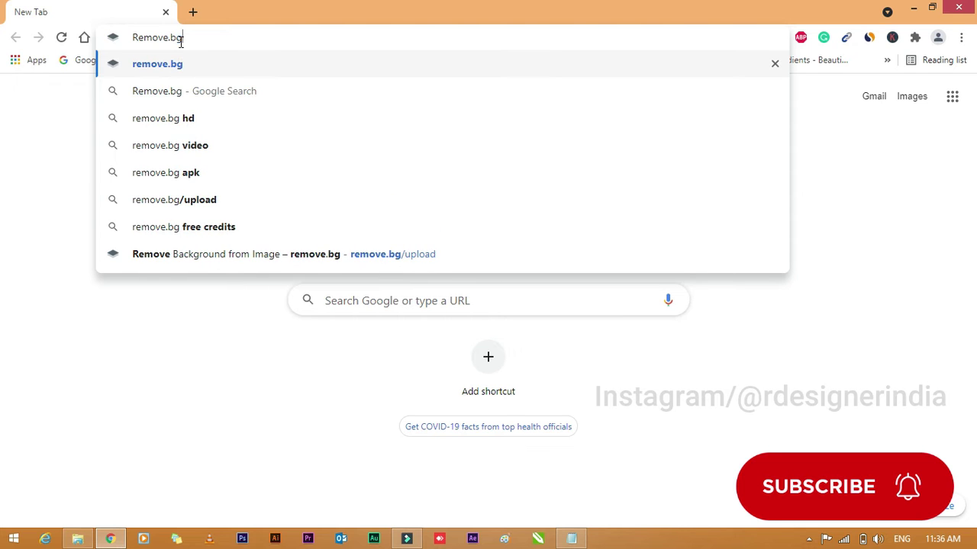
key("Return")
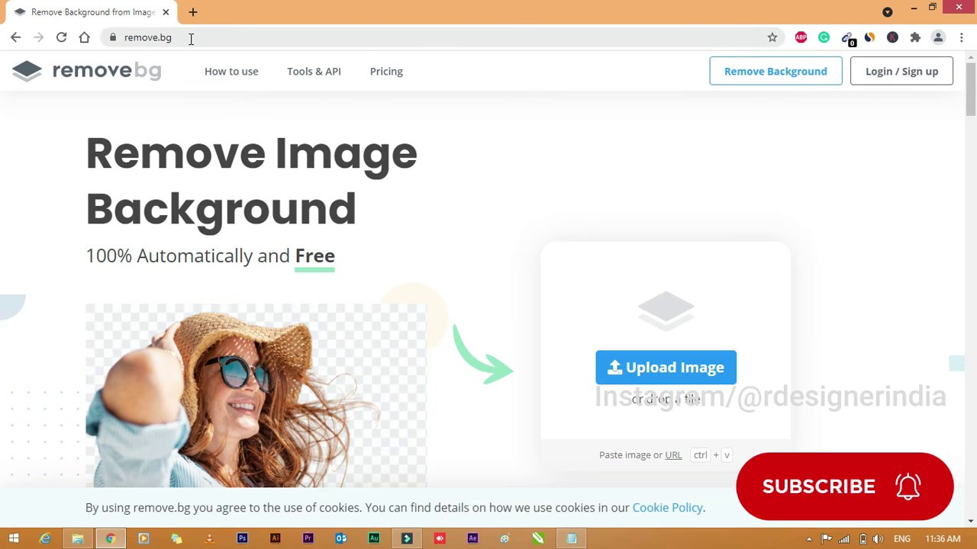
left_click(191, 38)
left_click(273, 37)
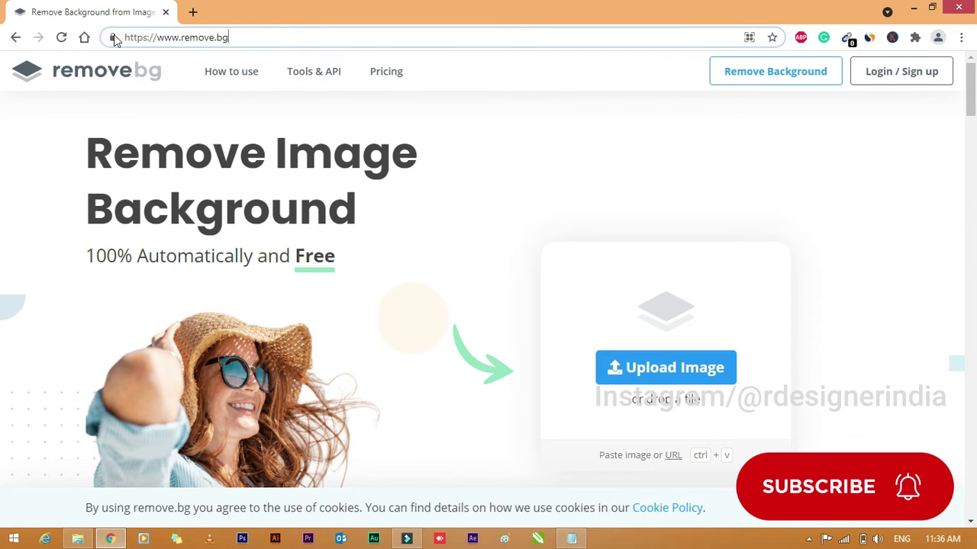
left_click_drag(234, 39, 125, 34)
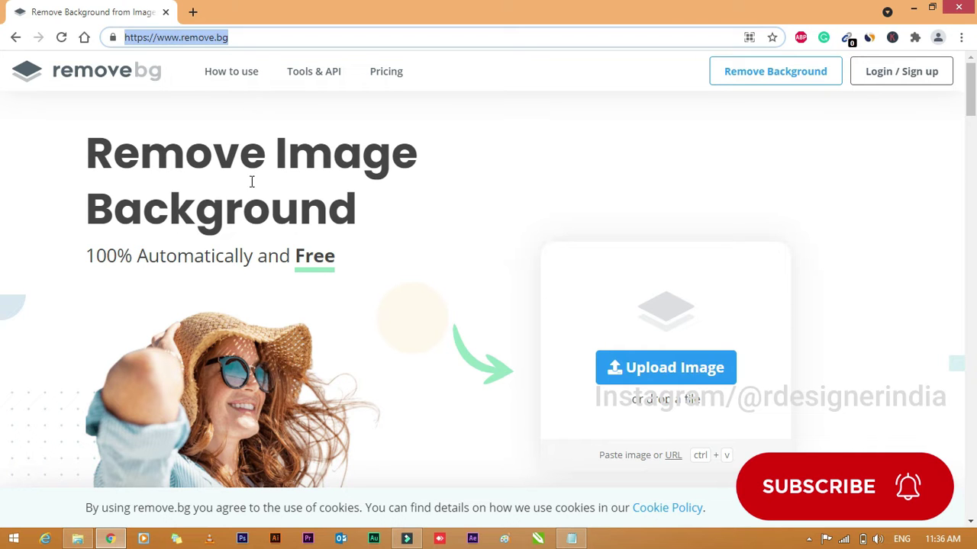
scroll(307, 244, "down", 1)
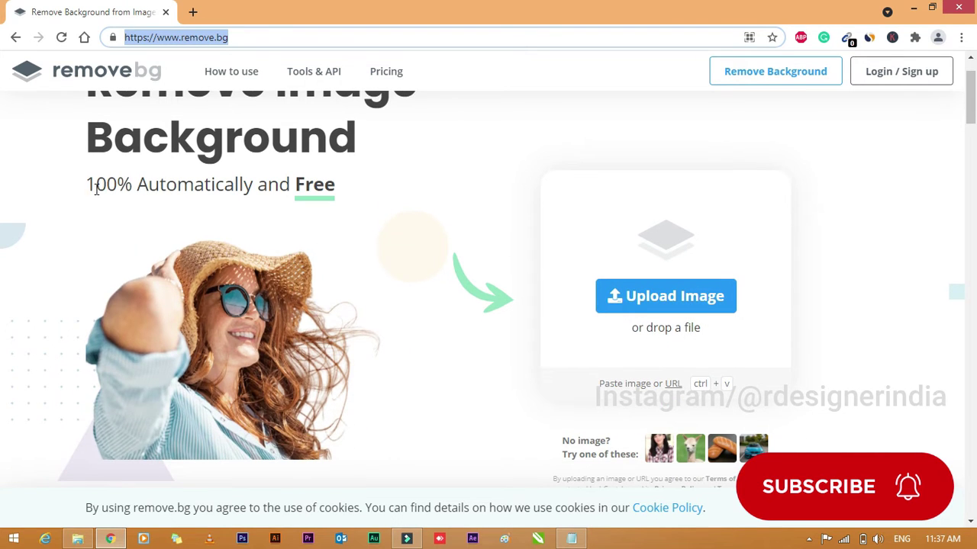
left_click_drag(84, 184, 324, 203)
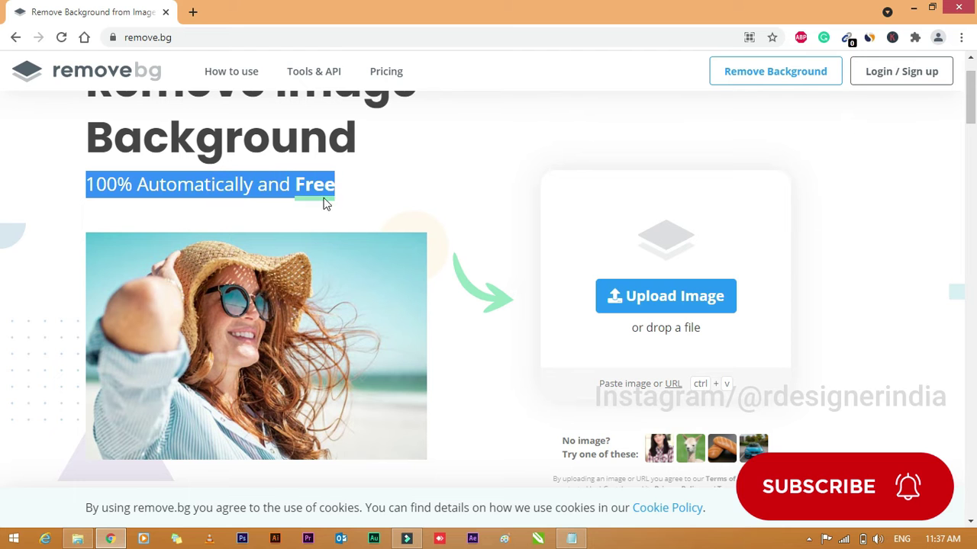
scroll(490, 227, "down", 2)
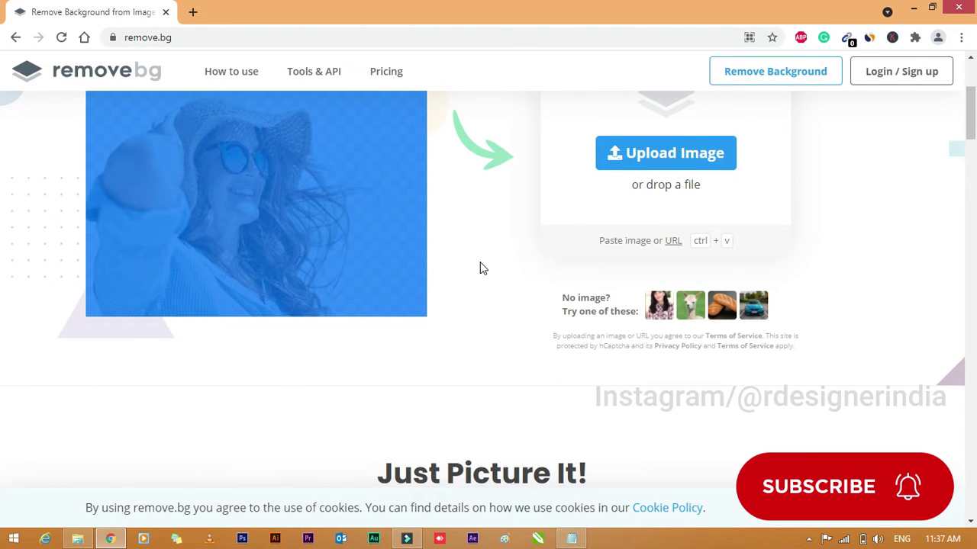
scroll(480, 262, "down", 3)
scroll(481, 267, "down", 1)
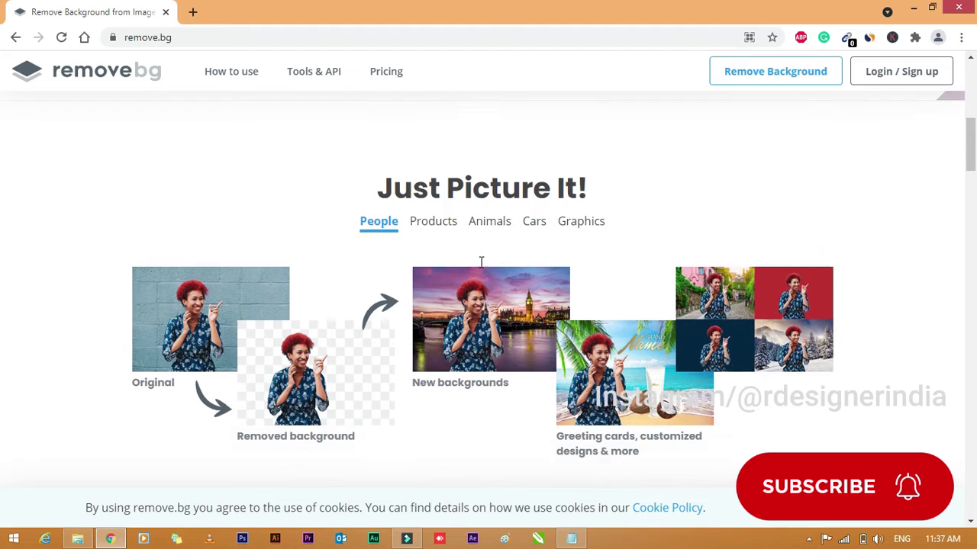
scroll(481, 266, "down", 1)
scroll(481, 266, "down", 1)
scroll(866, 338, "down", 2)
scroll(866, 338, "down", 2)
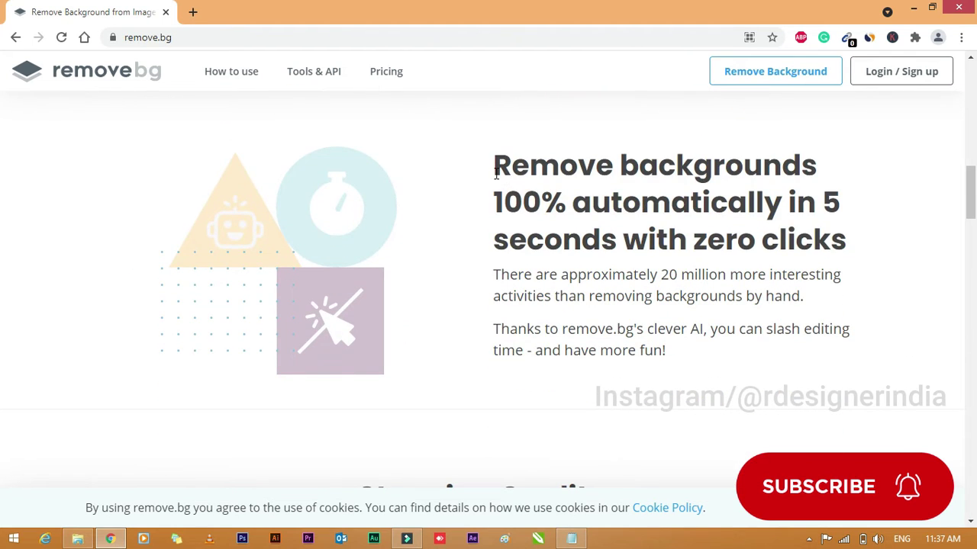
left_click_drag(492, 164, 843, 254)
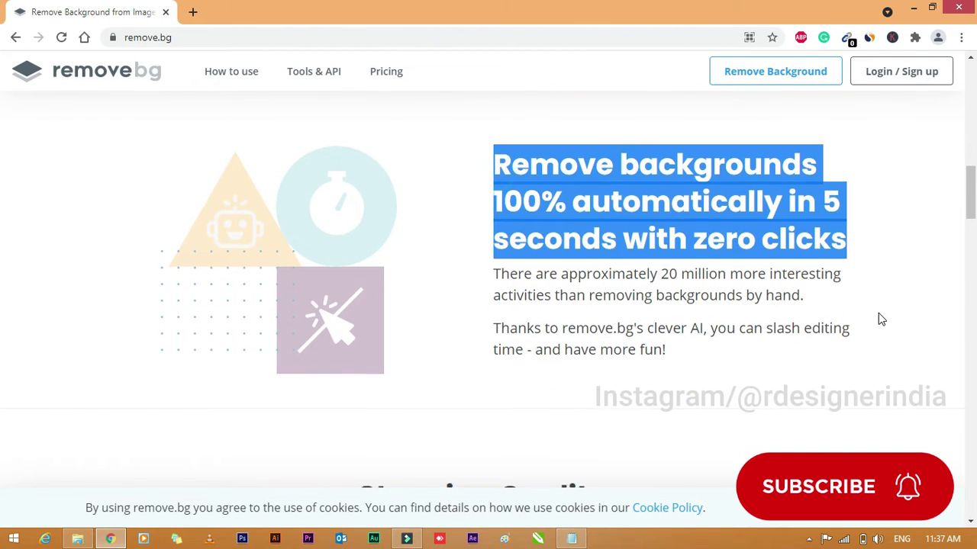
scroll(879, 316, "down", 2)
scroll(880, 316, "down", 2)
scroll(879, 316, "down", 1)
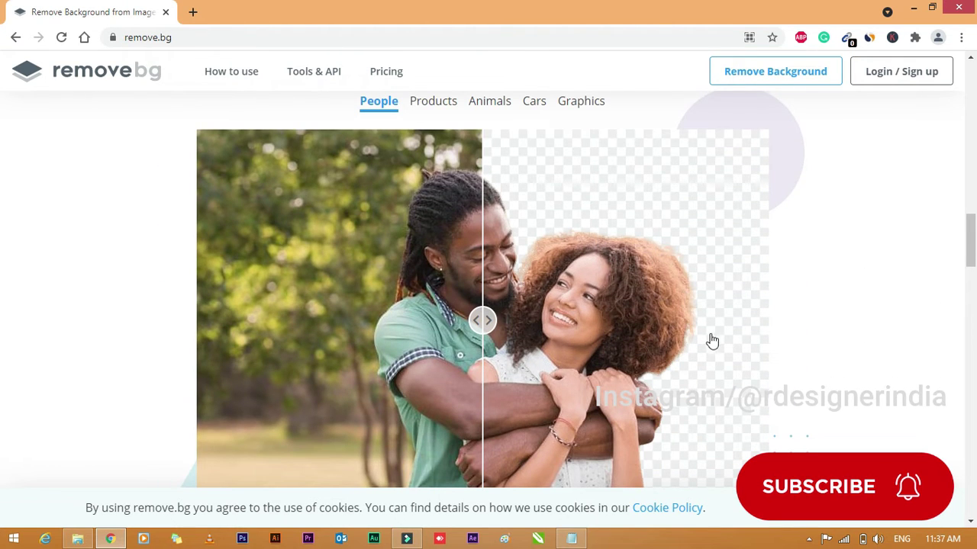
scroll(710, 340, "down", 2)
scroll(711, 340, "down", 4)
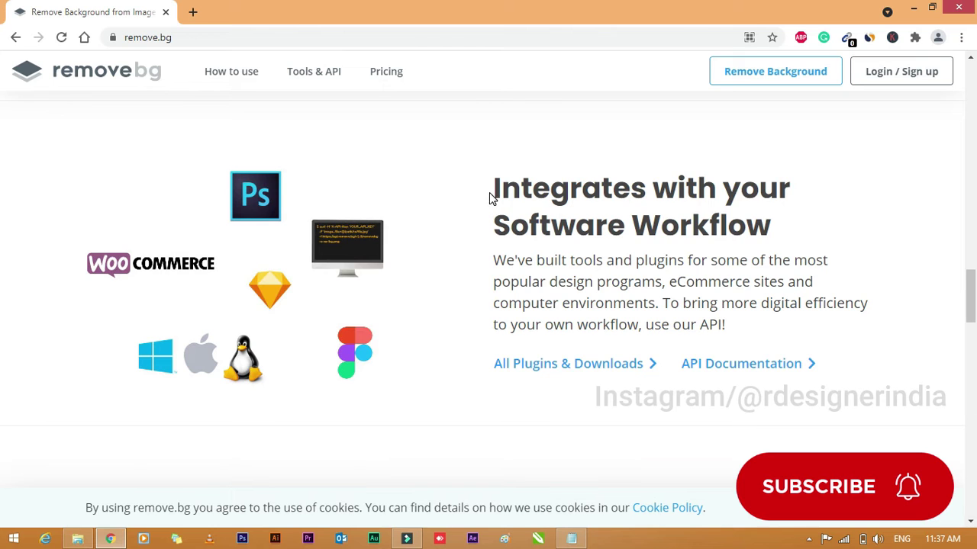
left_click_drag(488, 197, 798, 233)
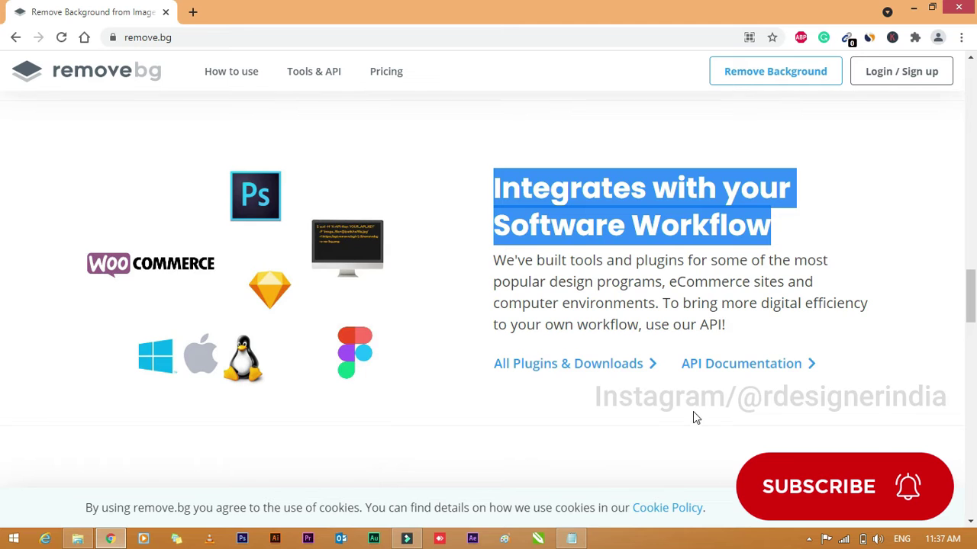
scroll(692, 415, "down", 5)
scroll(694, 416, "down", 3)
scroll(692, 412, "down", 5)
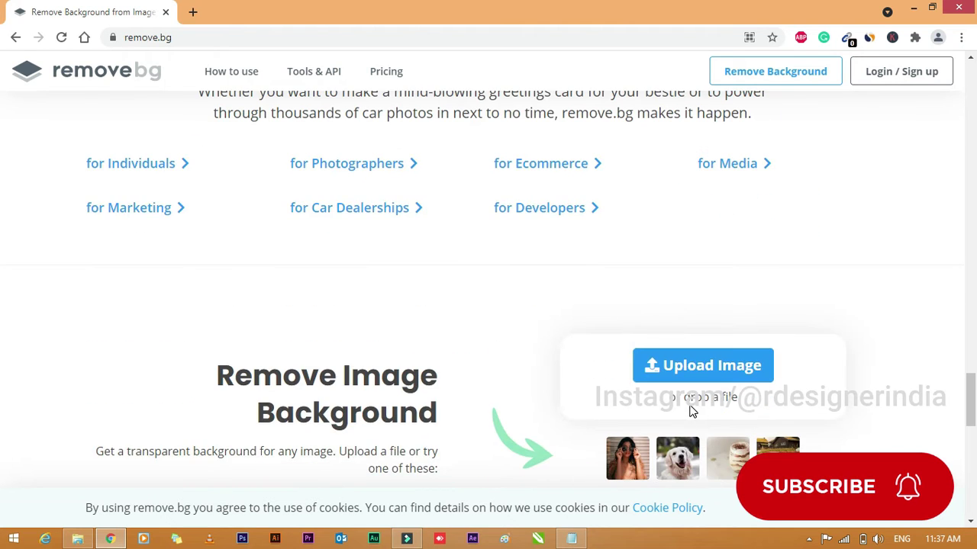
scroll(692, 411, "down", 2)
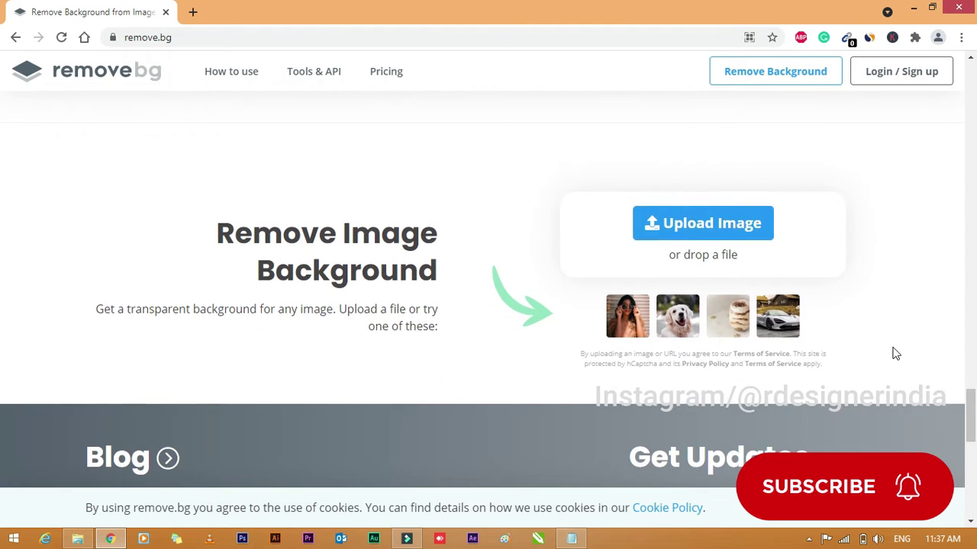
scroll(894, 351, "up", 10)
scroll(885, 335, "up", 5)
scroll(876, 331, "up", 5)
scroll(860, 326, "up", 3)
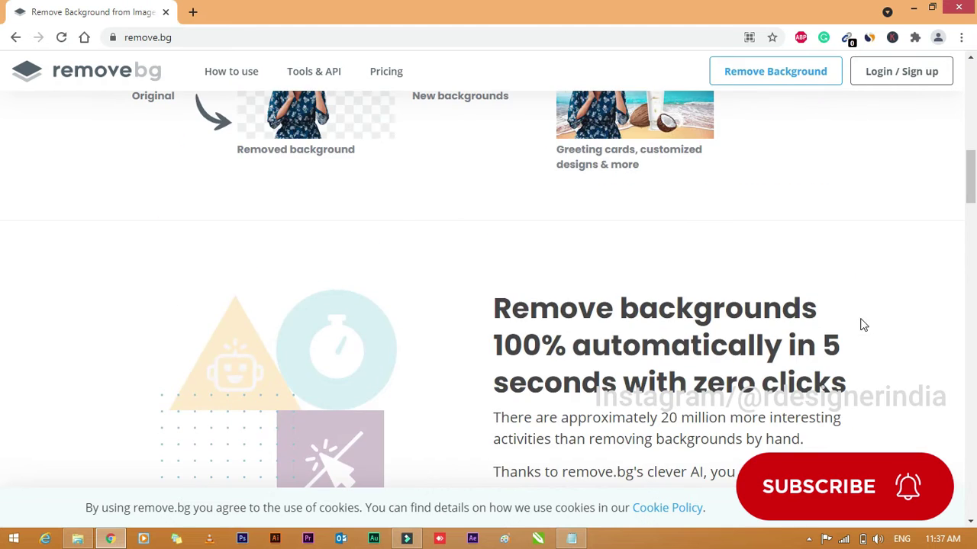
scroll(862, 321, "up", 5)
scroll(763, 319, "down", 1)
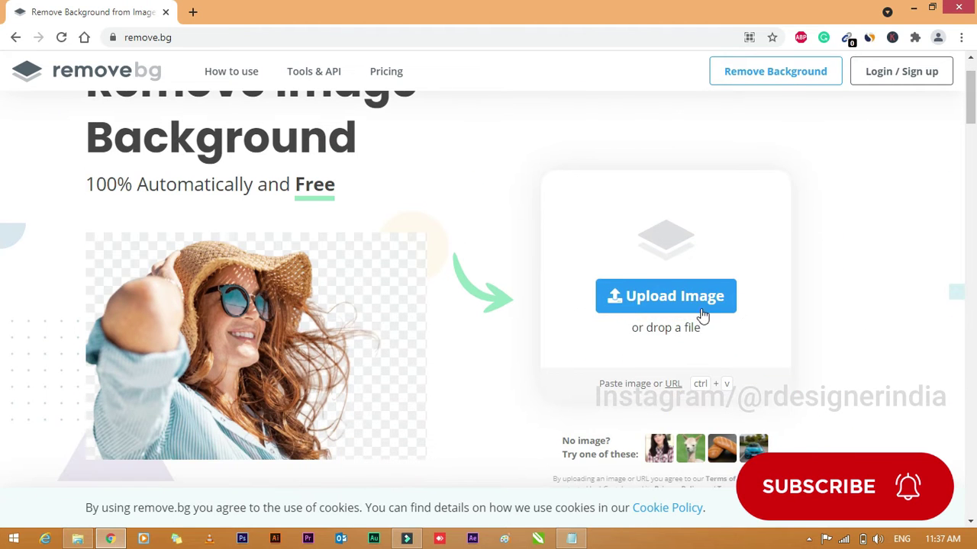
- Choose the Model photo from Downloads > Tutorial to upload to remove.bg
left_click(654, 300)
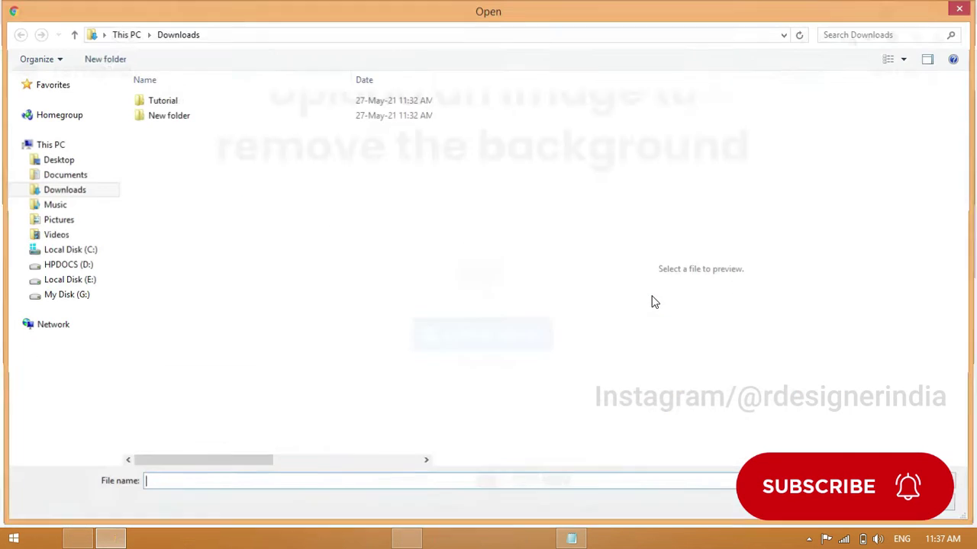
double_click(164, 103)
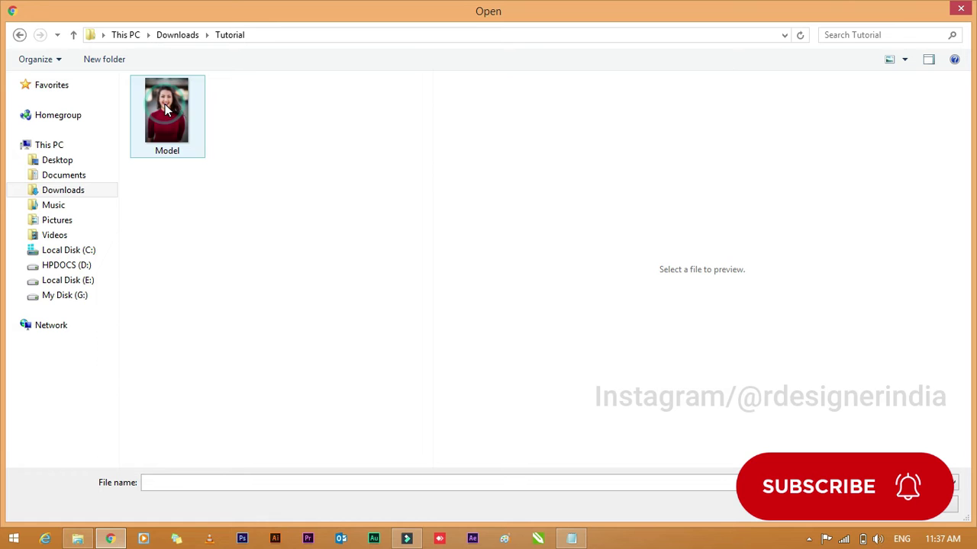
left_click(163, 124)
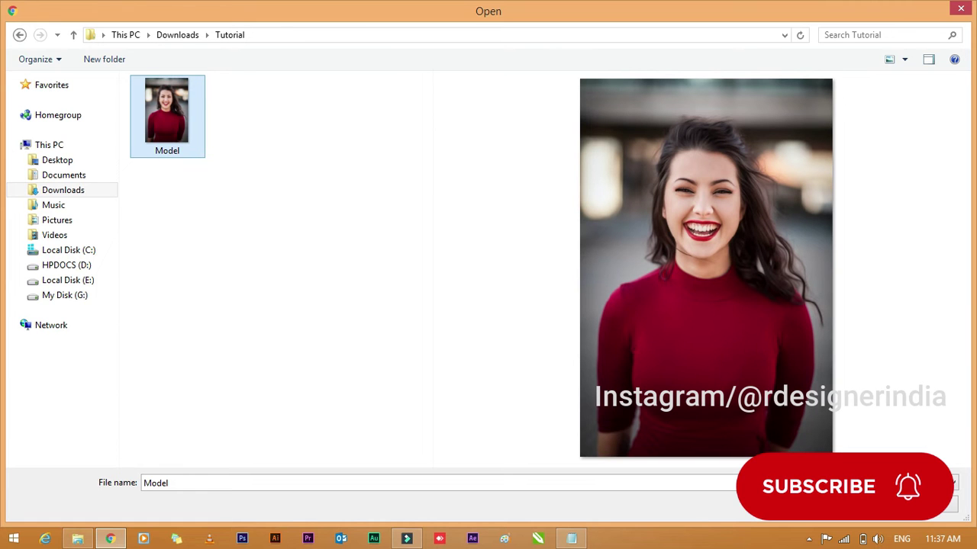
key("Return")
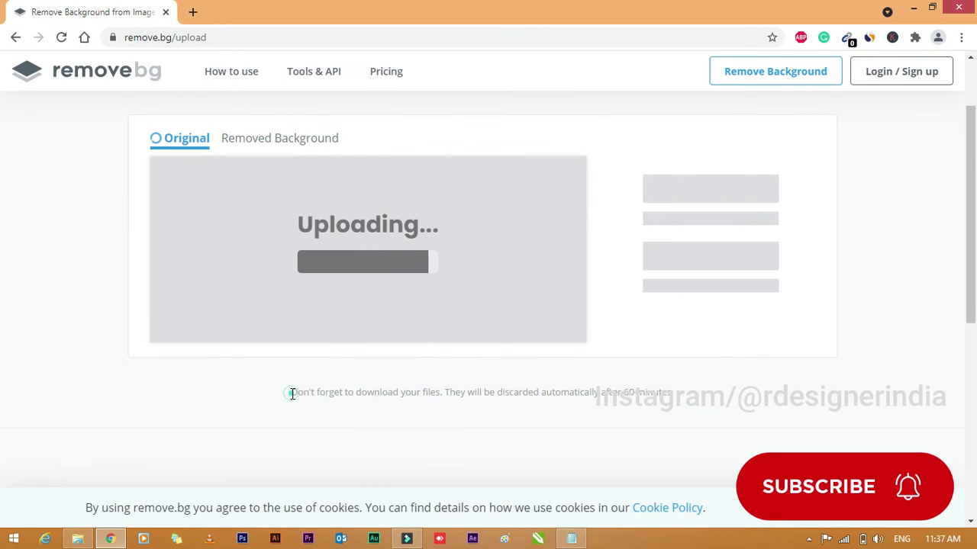
- Highlight the notice reminding you to download files before they are discarded
left_click_drag(292, 393, 441, 412)
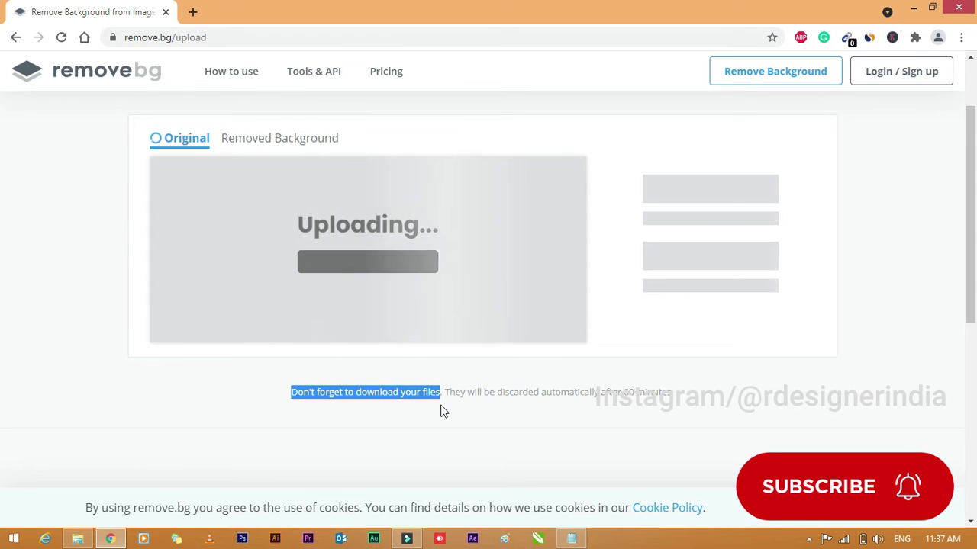
left_click_drag(442, 412, 717, 414)
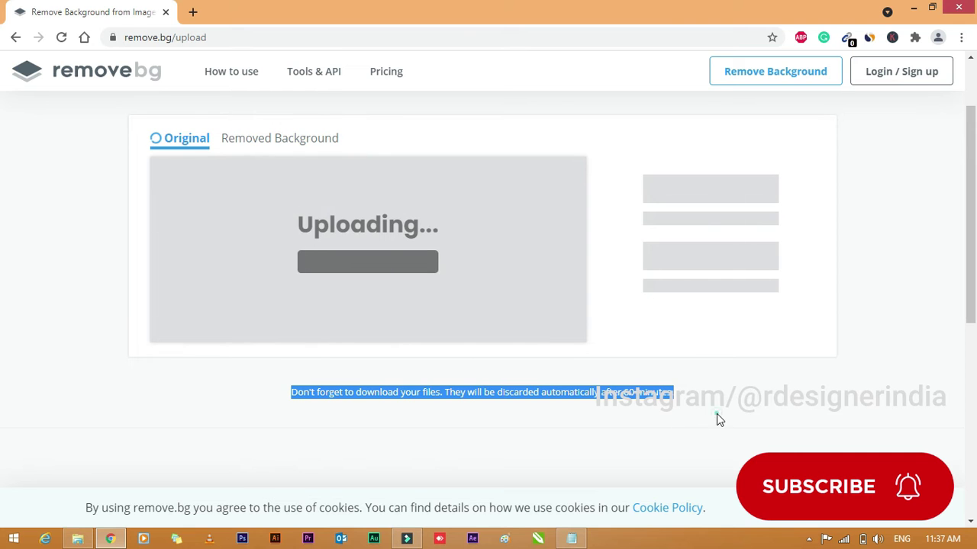
left_click(648, 443)
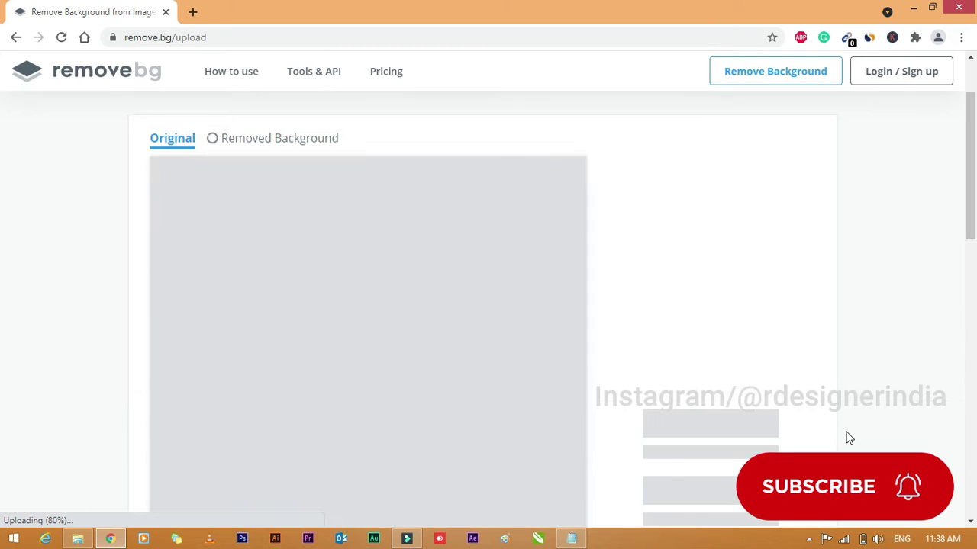
- Scroll to the result and highlight the 3744 × 5616 full and 408 × 612 preview sizes
scroll(849, 436, "down", 1)
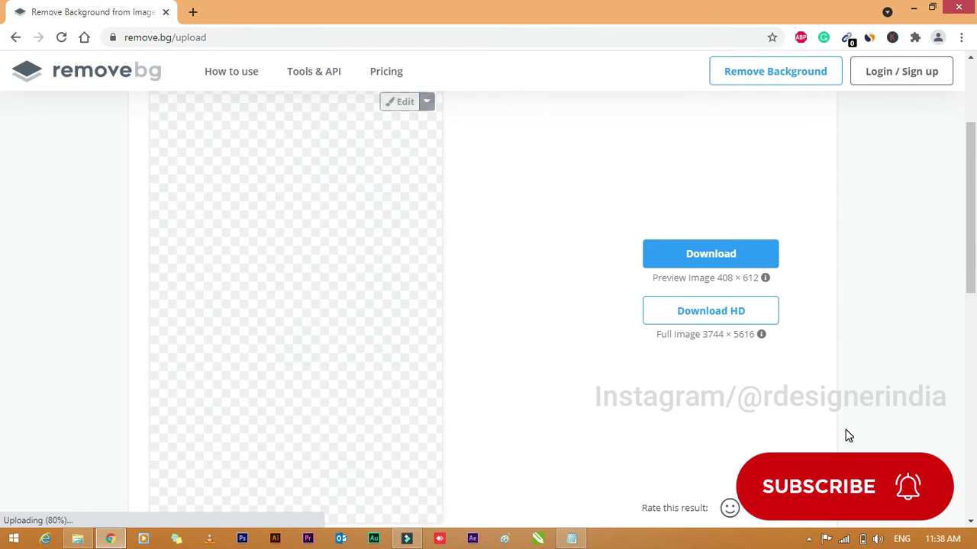
scroll(848, 436, "down", 1)
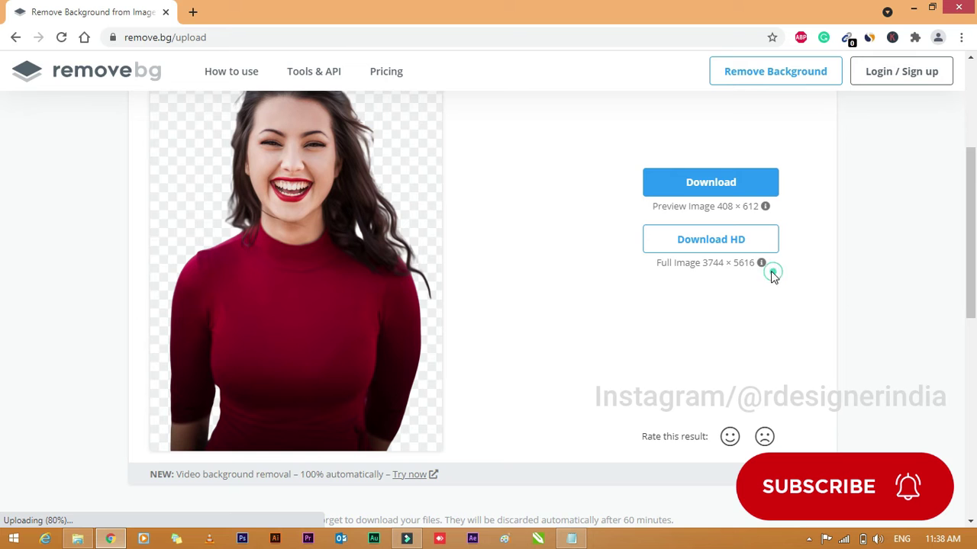
left_click_drag(772, 276, 656, 275)
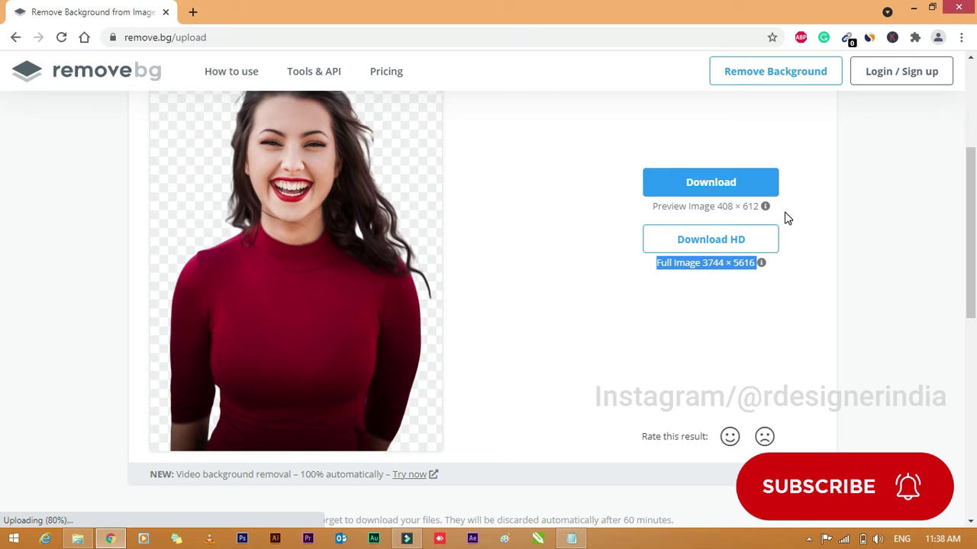
left_click_drag(786, 218, 656, 218)
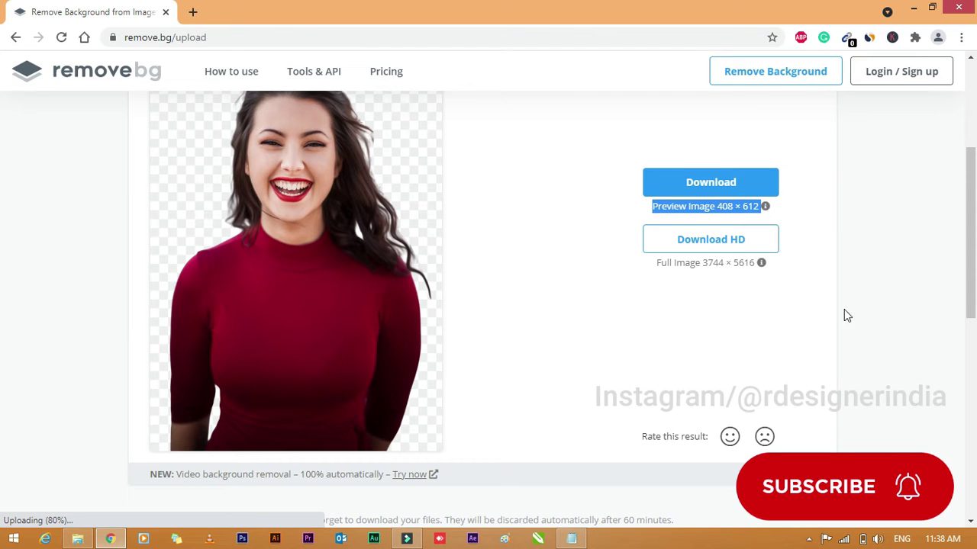
- Download the preview cut-out and open Model-removebg-preview.png from the download bar
left_click(840, 313)
left_click(698, 190)
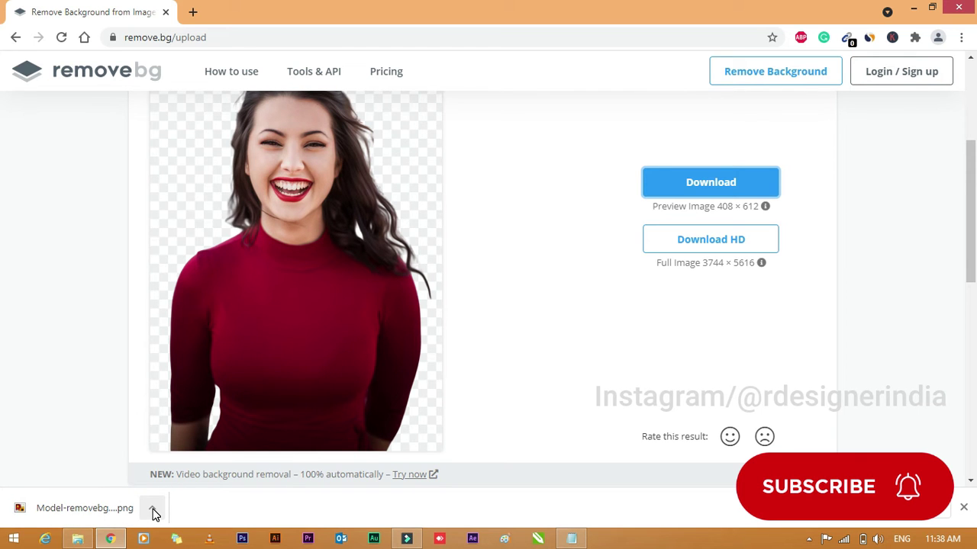
left_click(153, 510)
left_click(87, 508)
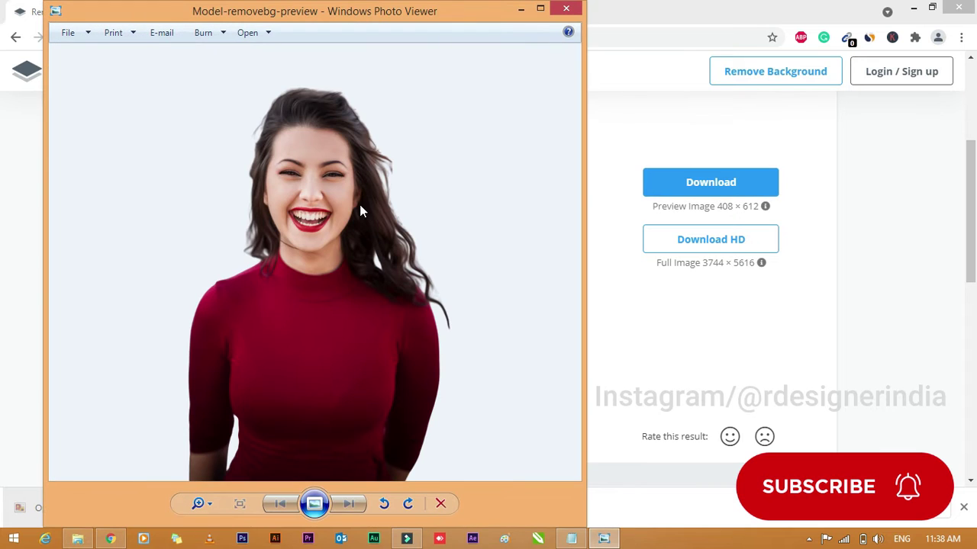
- Maximize the cut-out in Photo Viewer, then close the viewer
left_click(539, 8)
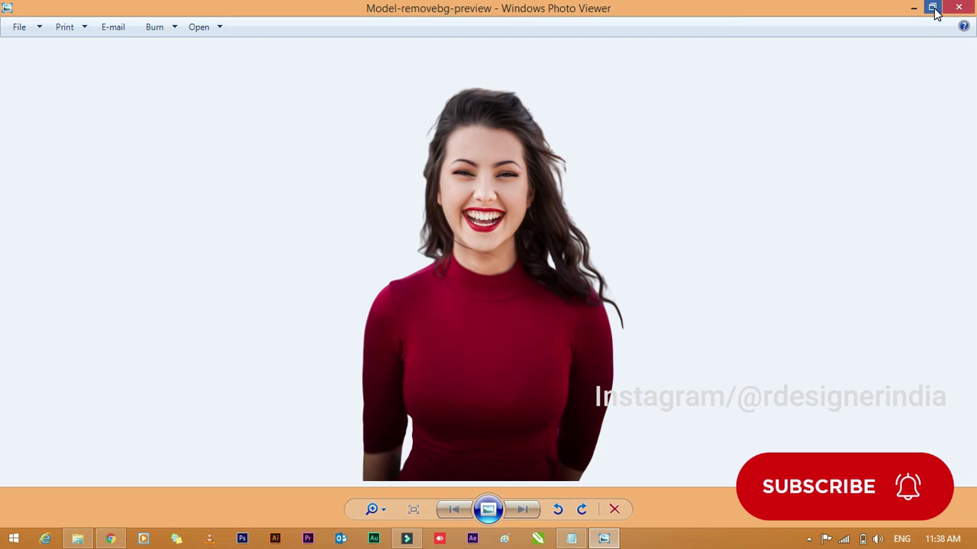
left_click(959, 8)
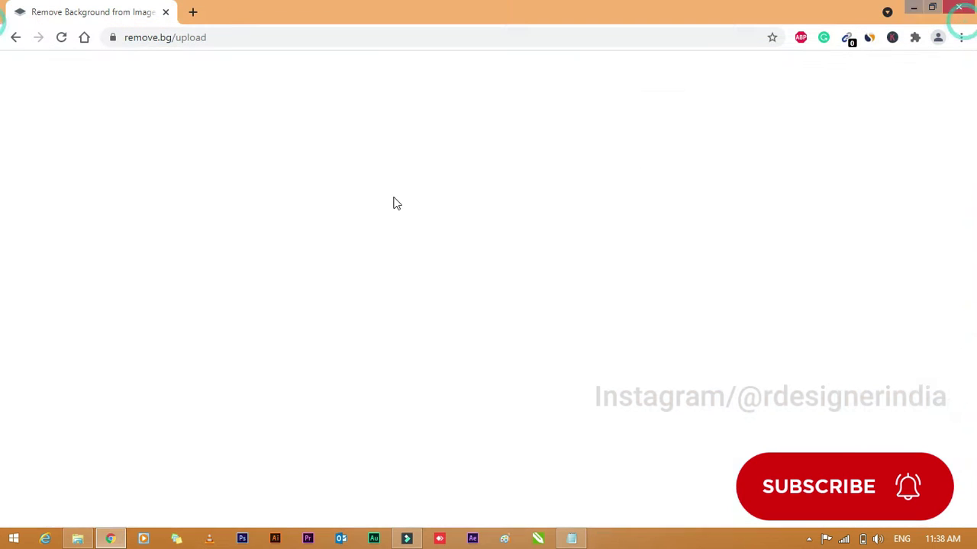
left_click(735, 242)
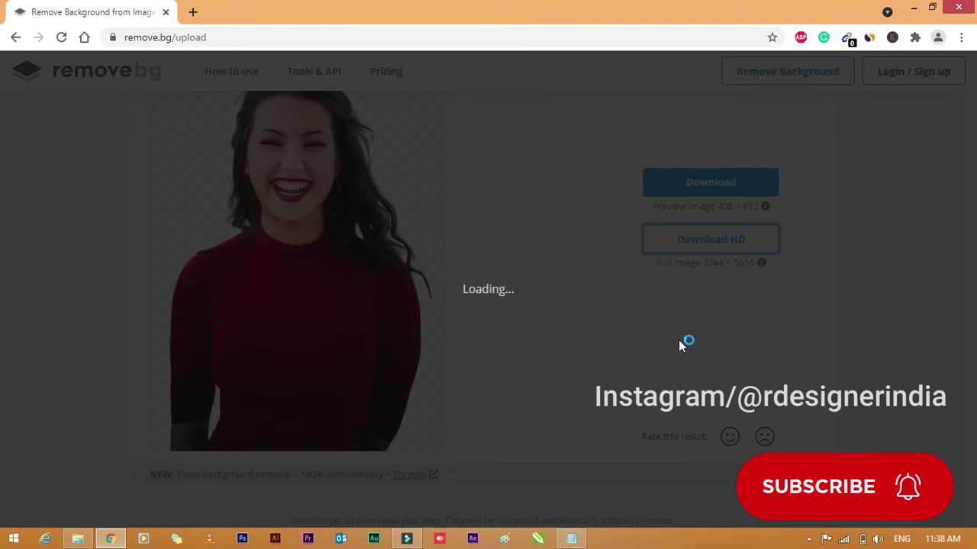
scroll(617, 405, "down", 1)
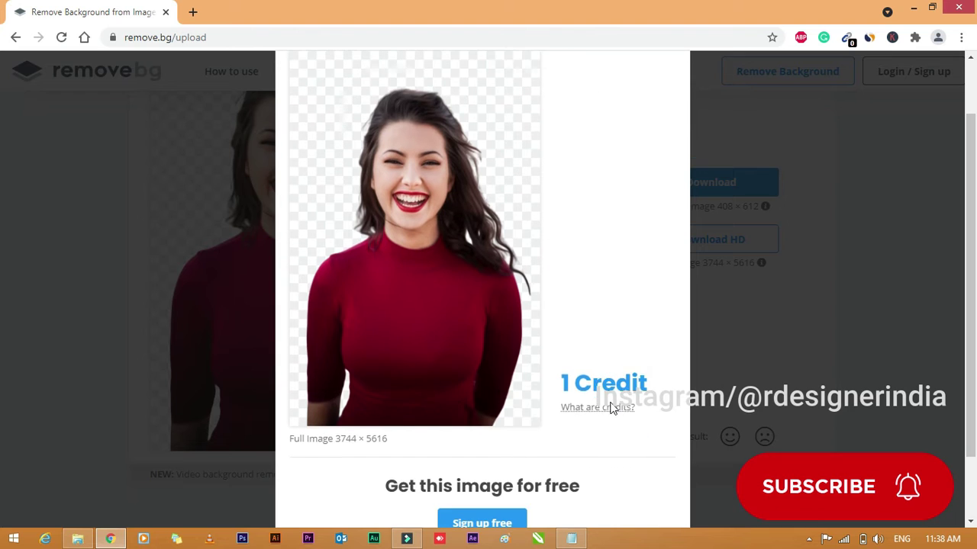
mouse_move(573, 407)
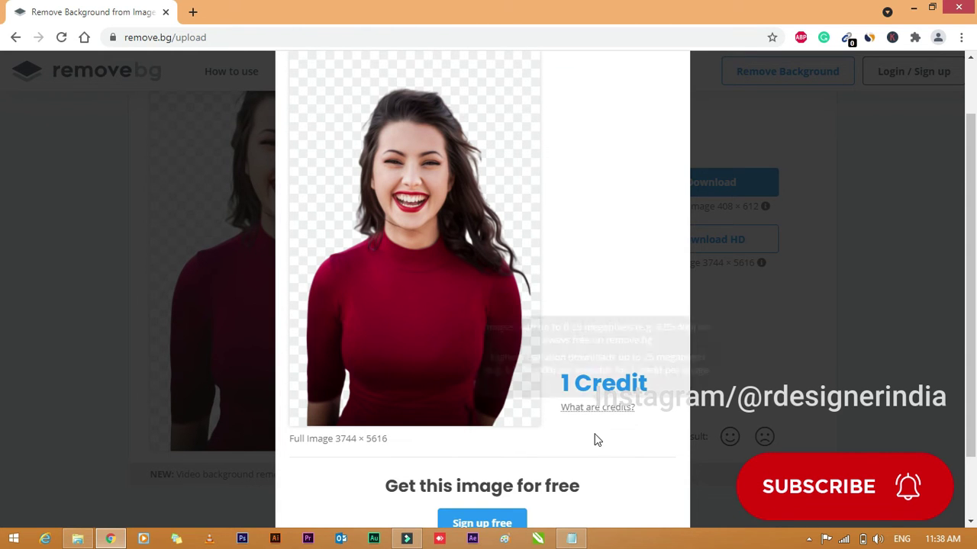
scroll(595, 438, "down", 1)
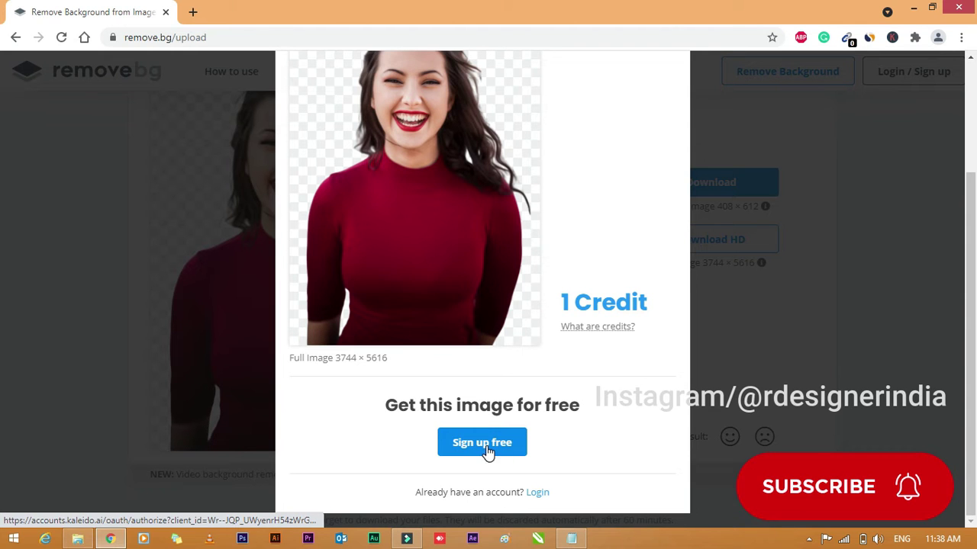
scroll(638, 366, "up", 2)
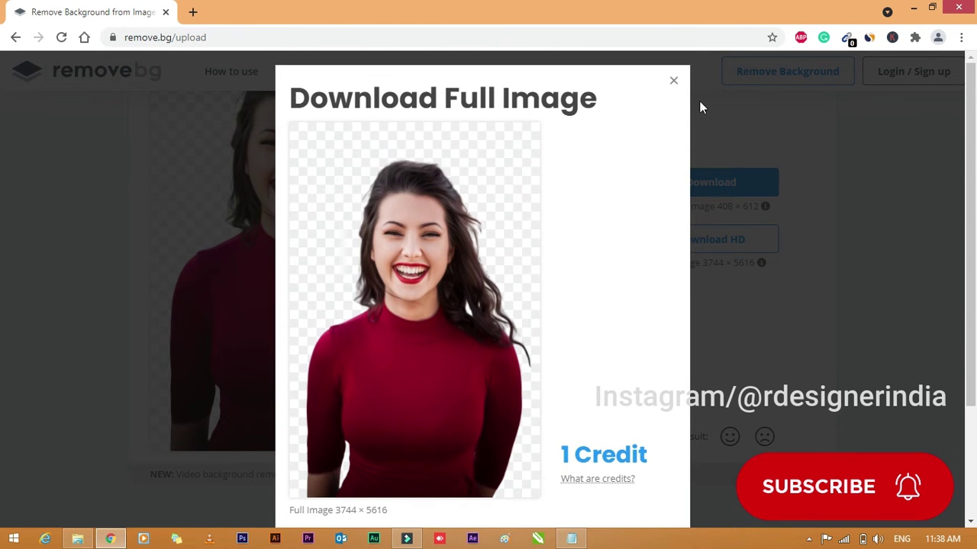
left_click(675, 81)
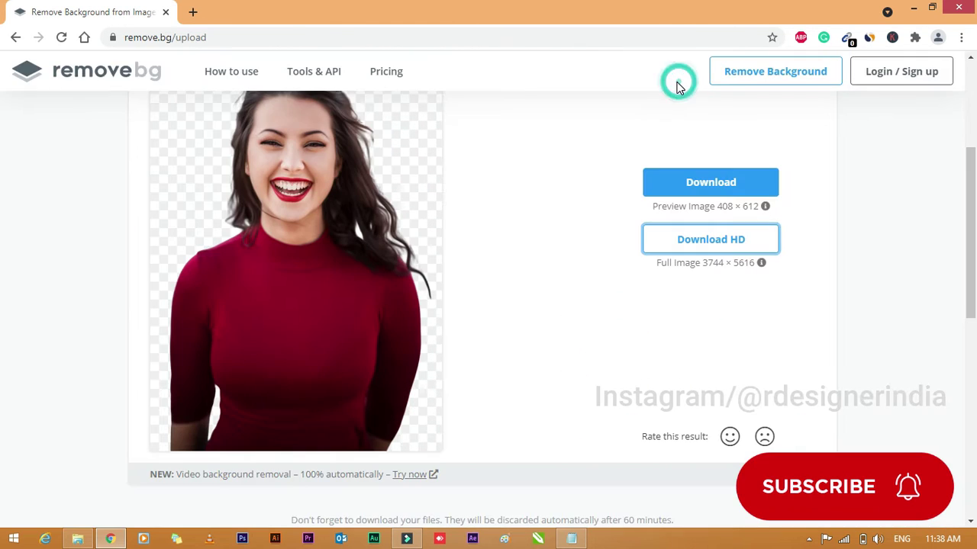
- In a new tab, search Google for 'slazzer background remover'
left_click(192, 13)
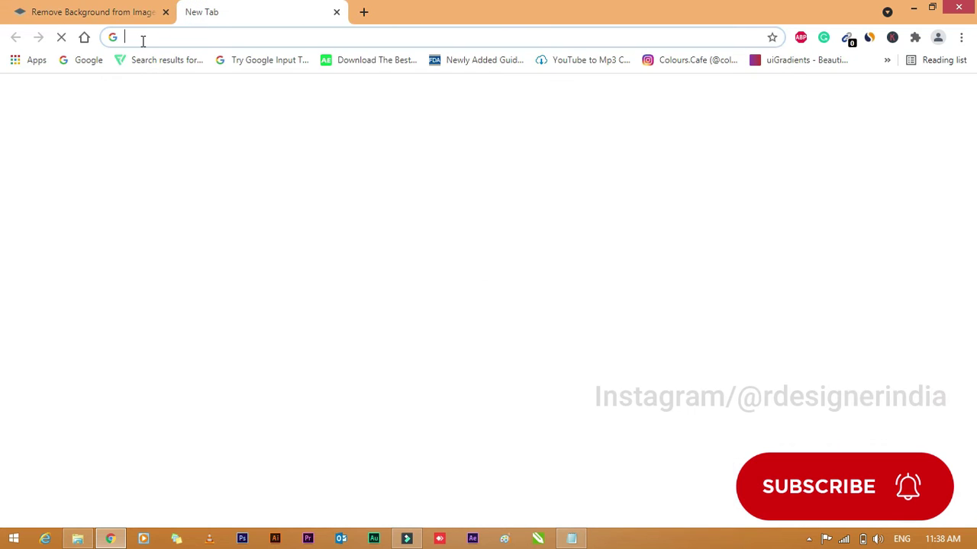
left_click(150, 38)
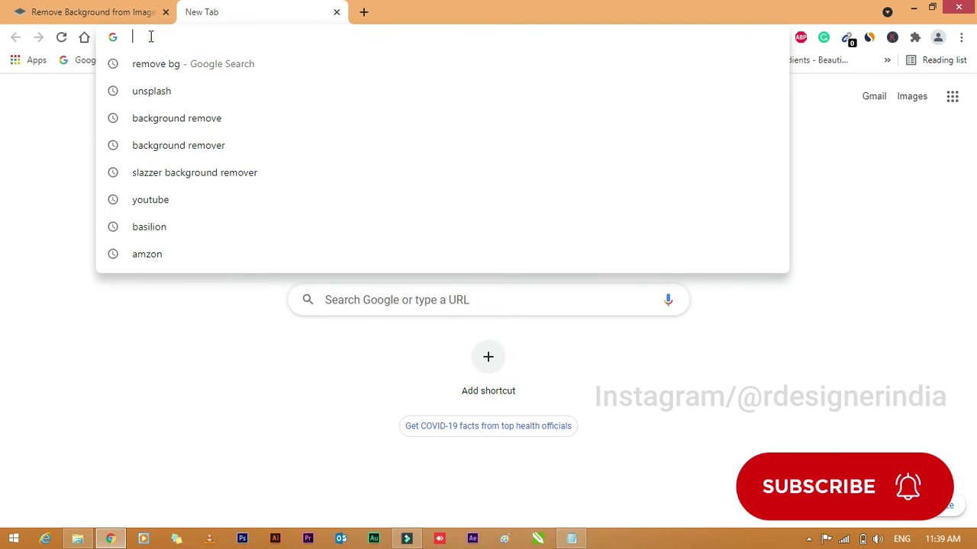
type("sl")
key("Right")
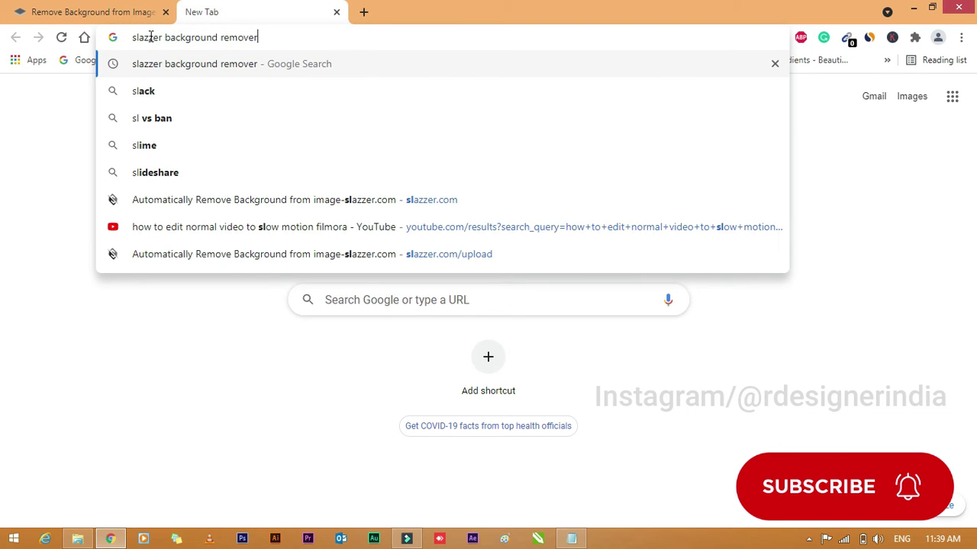
key("Return")
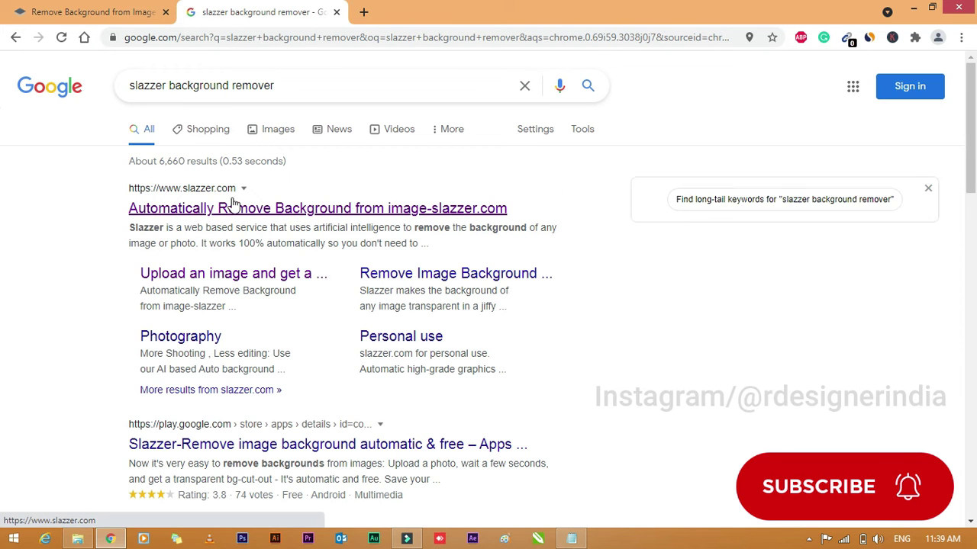
- Open the slazzer.com result from the search page
left_click(271, 188)
mouse_move(209, 191)
left_mouse_down()
mouse_move(170, 191)
mouse_move(245, 193)
left_mouse_up()
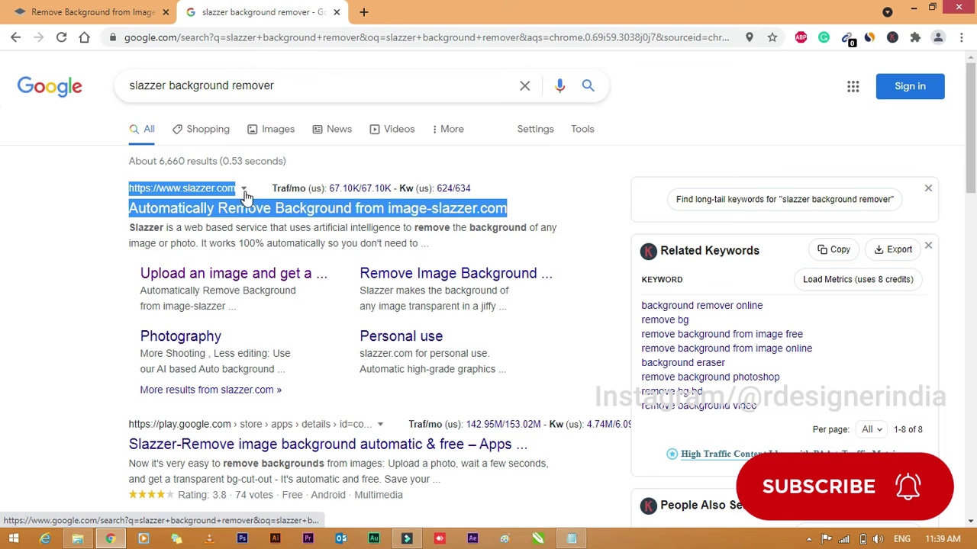
left_click(44, 220)
left_click(196, 216)
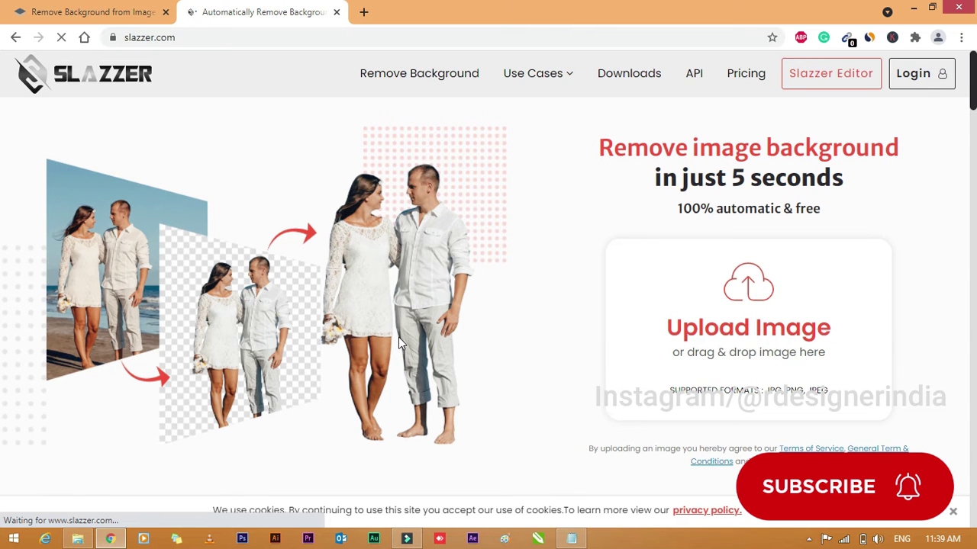
- Go to Slazzer's upload page and submit the Model photo from the Tutorial folder
scroll(399, 342, "down", 2)
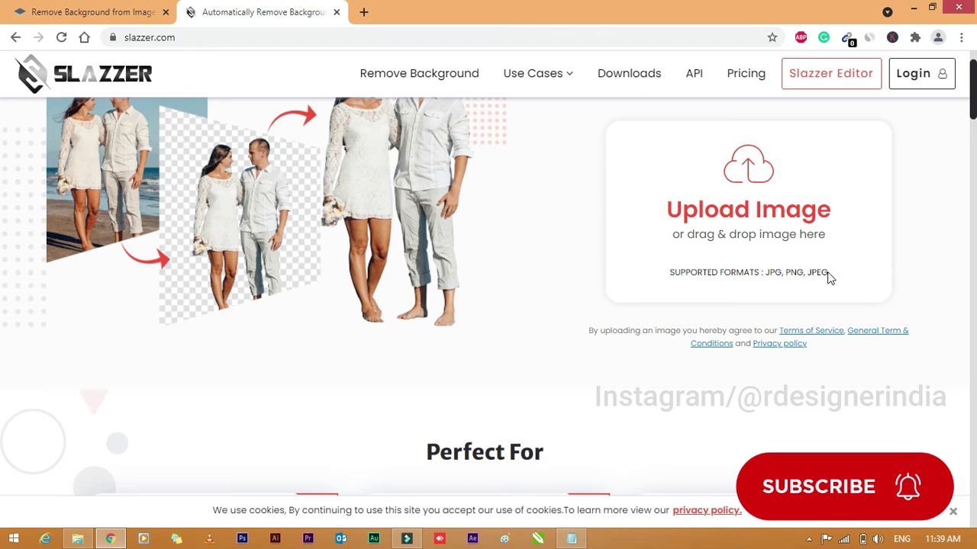
left_click(743, 211)
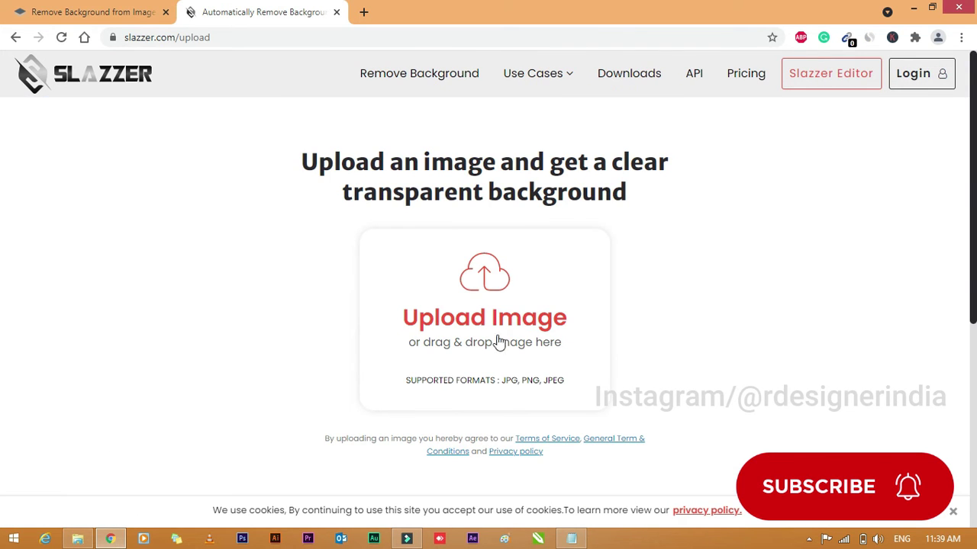
left_click(503, 319)
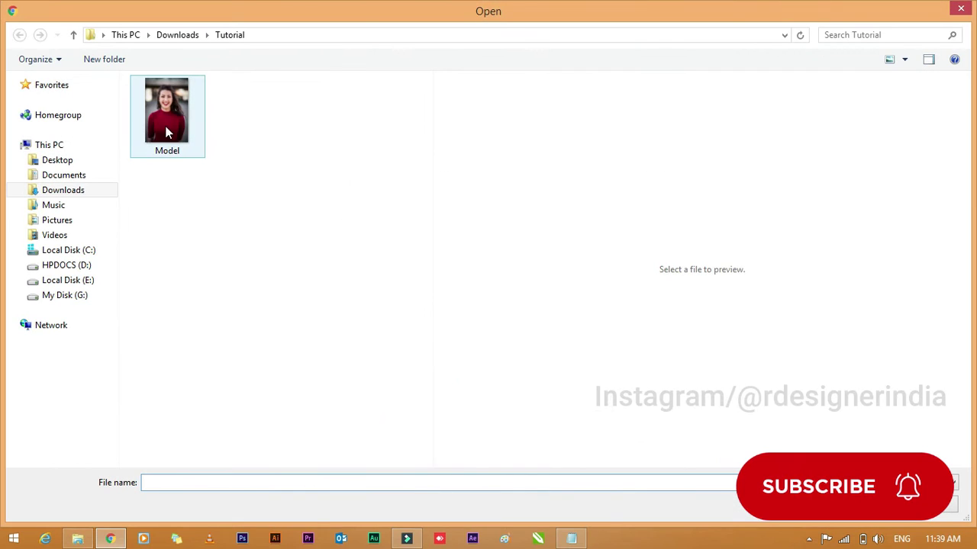
left_click(167, 131)
key("Return")
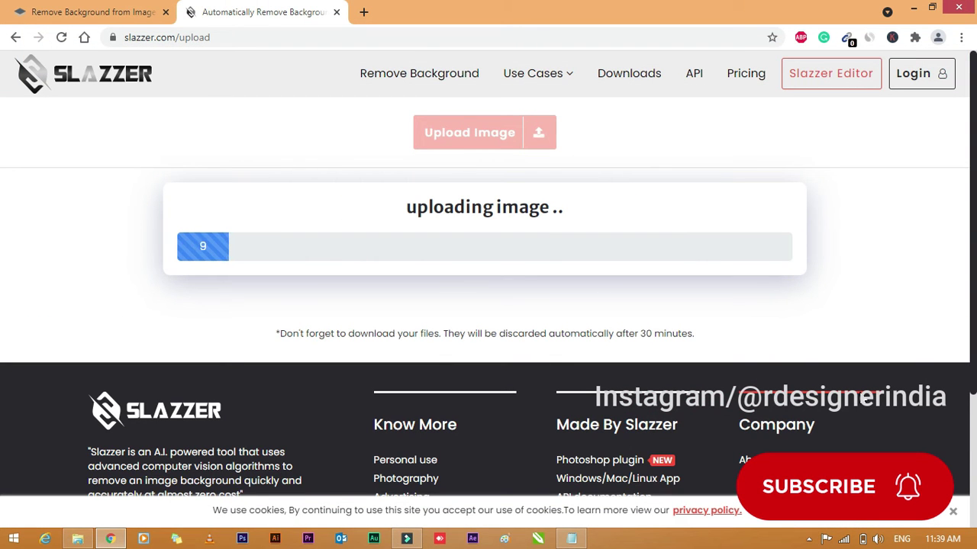
- Wait for processing, then scroll to compare the original with the background-free cutout
left_click_drag(694, 336, 267, 345)
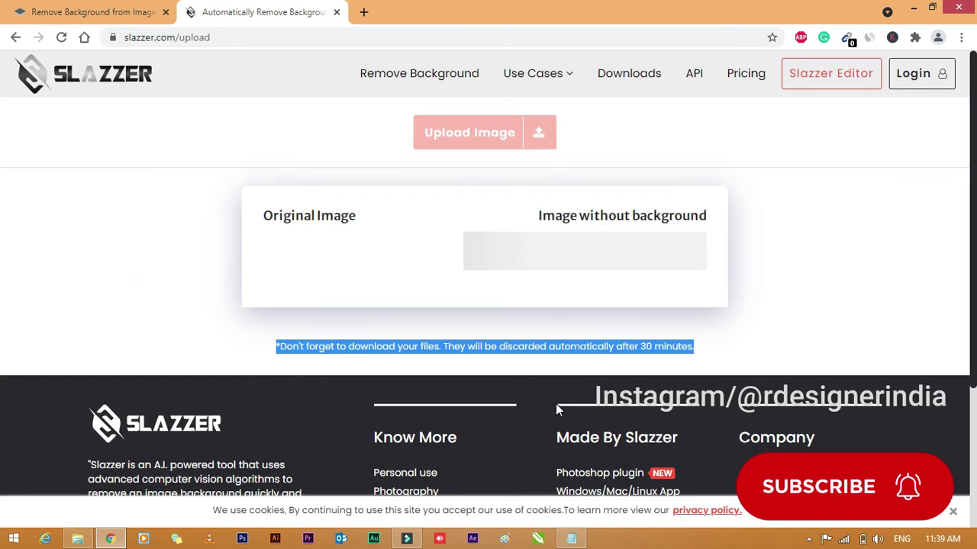
scroll(556, 410, "down", 1)
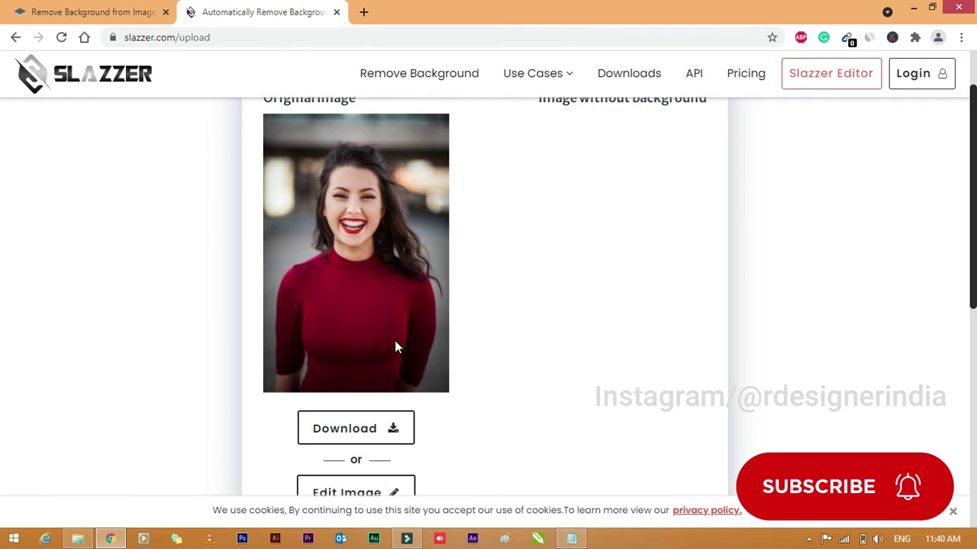
scroll(393, 348, "up", 1)
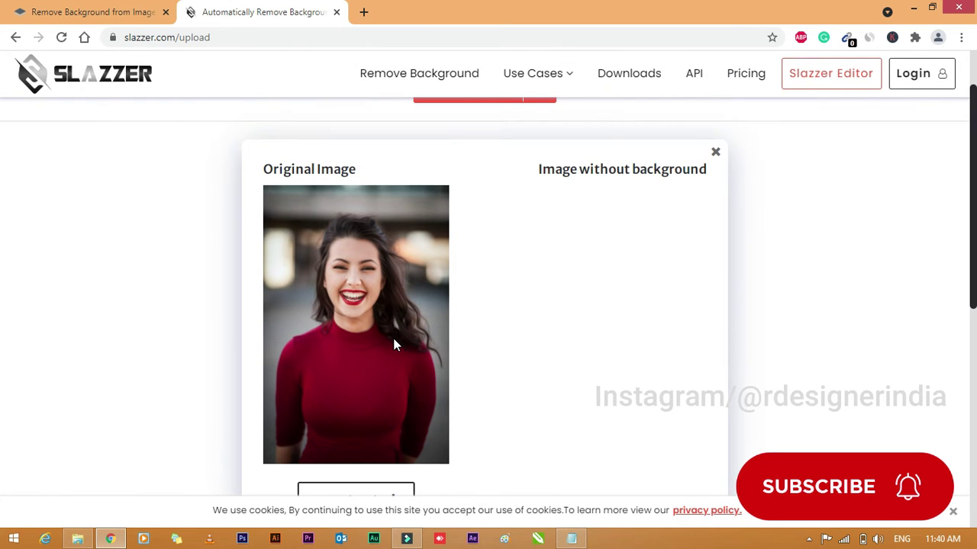
scroll(394, 339, "down", 1)
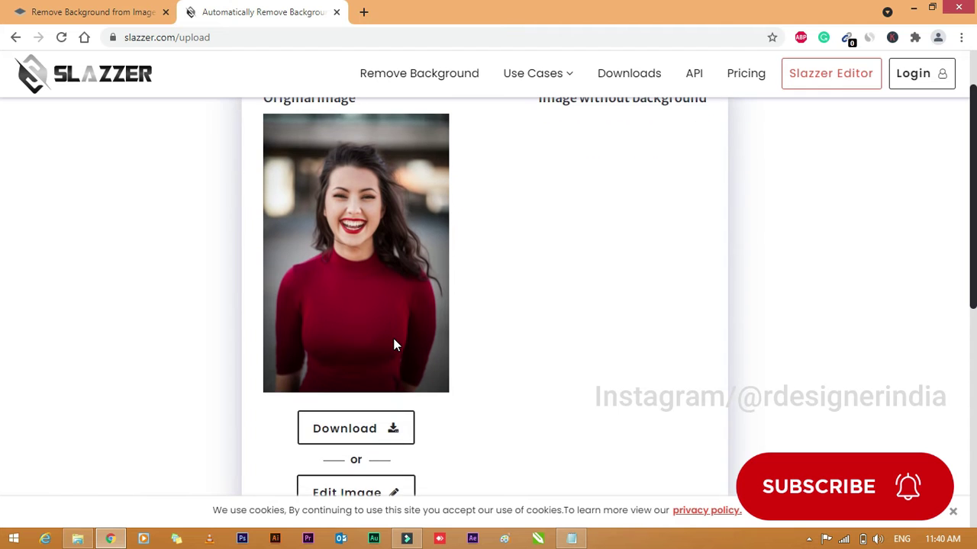
scroll(394, 340, "down", 1)
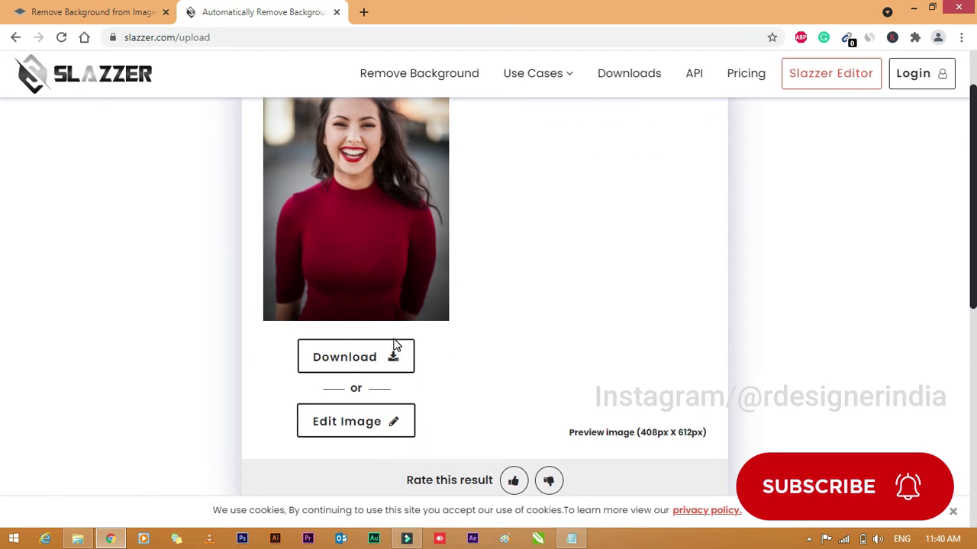
left_click(704, 433)
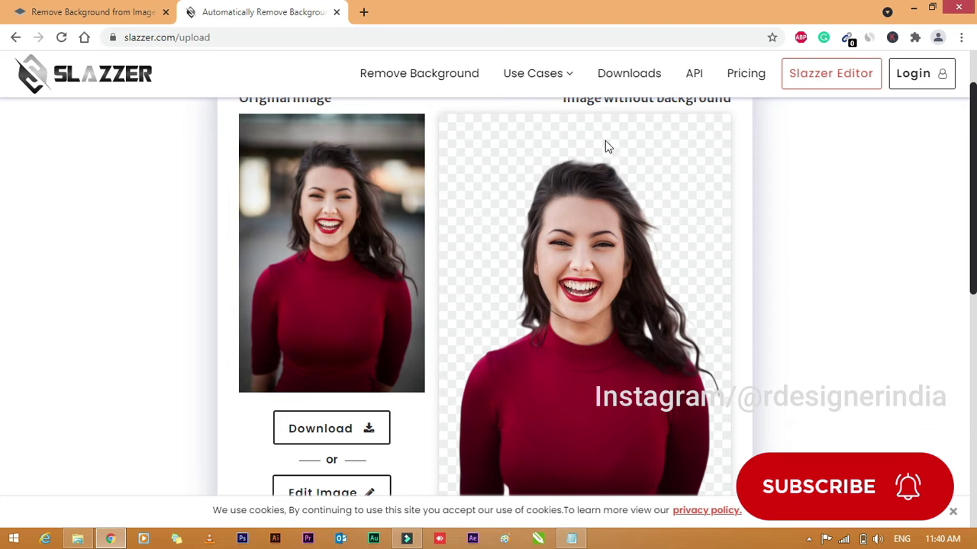
- Download Slazzer's 408 × 612 preview cutout as Model_prev_ui.png and open its download options menu
scroll(317, 347, "down", 1)
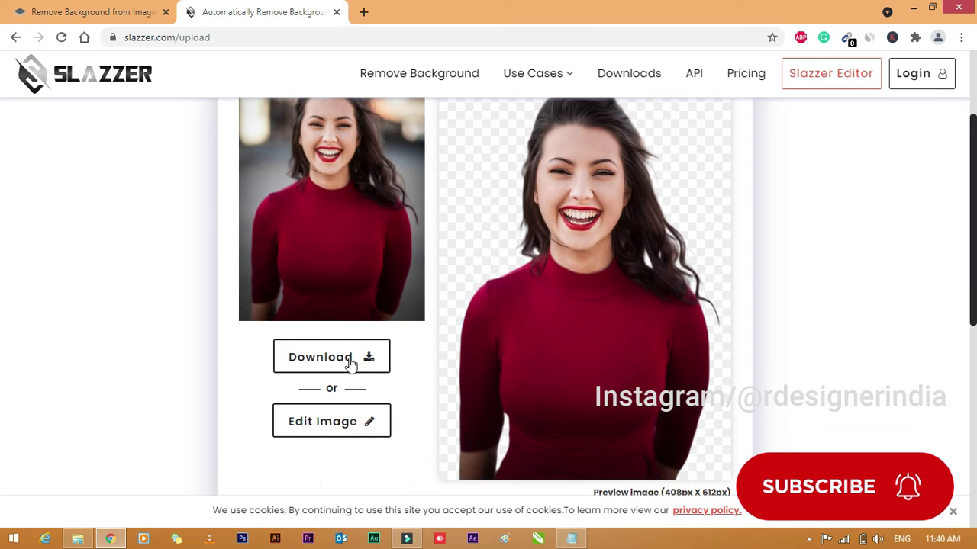
left_click(355, 359)
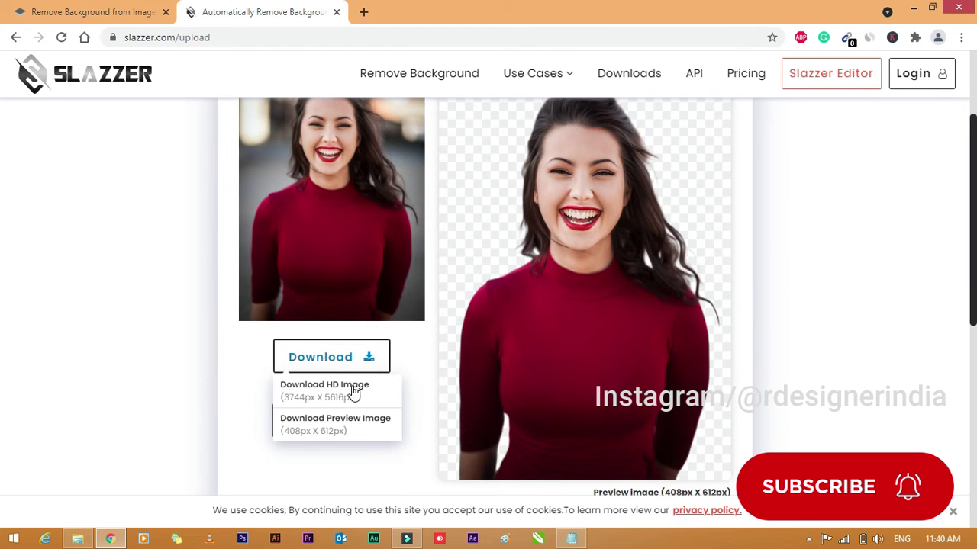
left_click(350, 430)
scroll(182, 303, "down", 1)
scroll(169, 316, "down", 3)
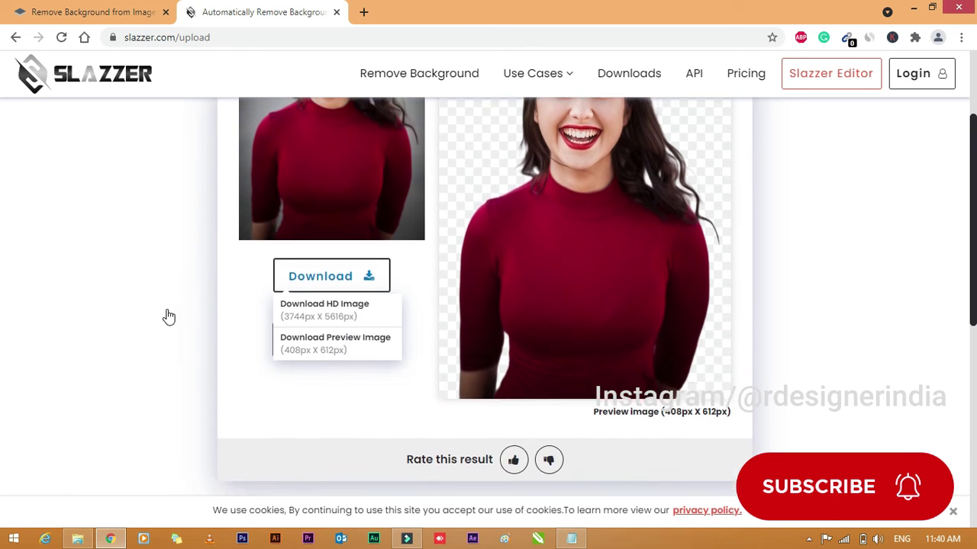
scroll(167, 317, "up", 2)
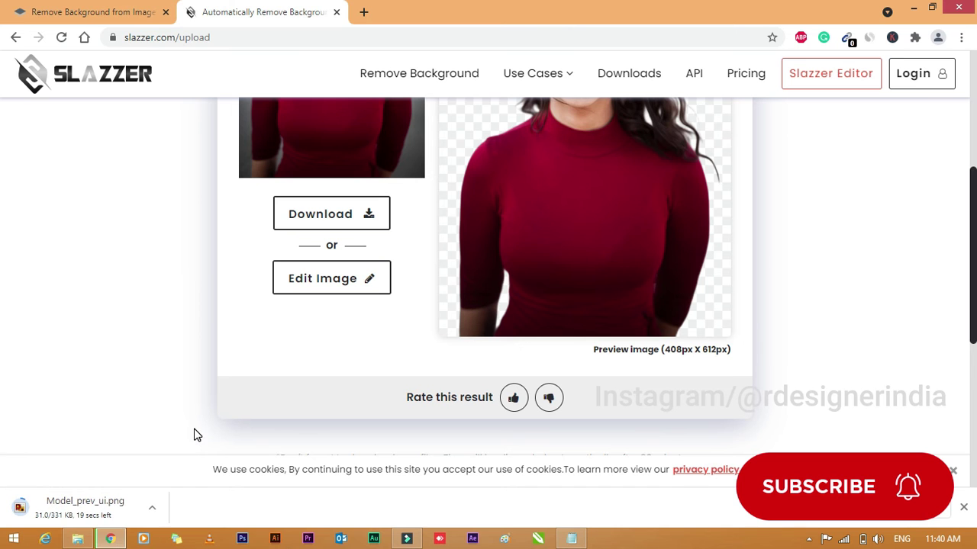
left_click(152, 507)
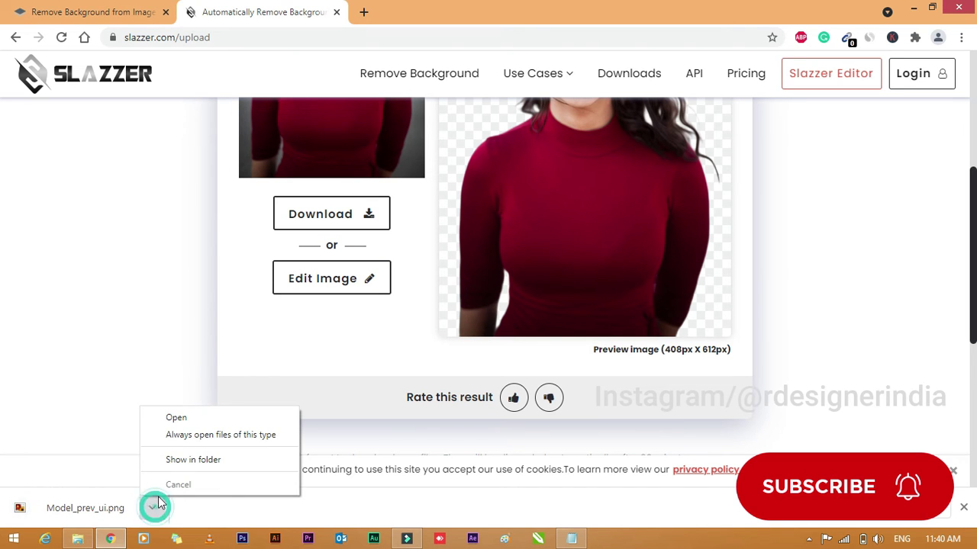
left_click(186, 460)
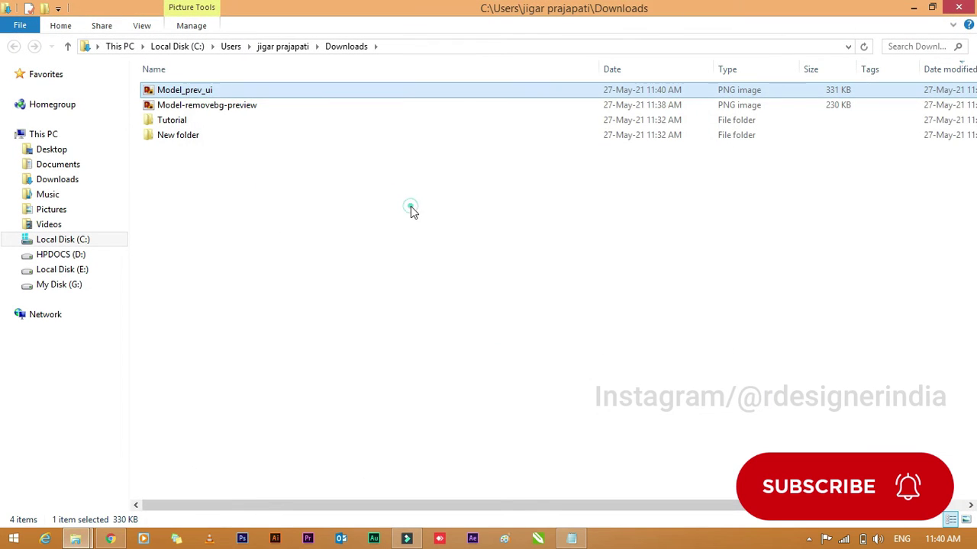
double_click(183, 93)
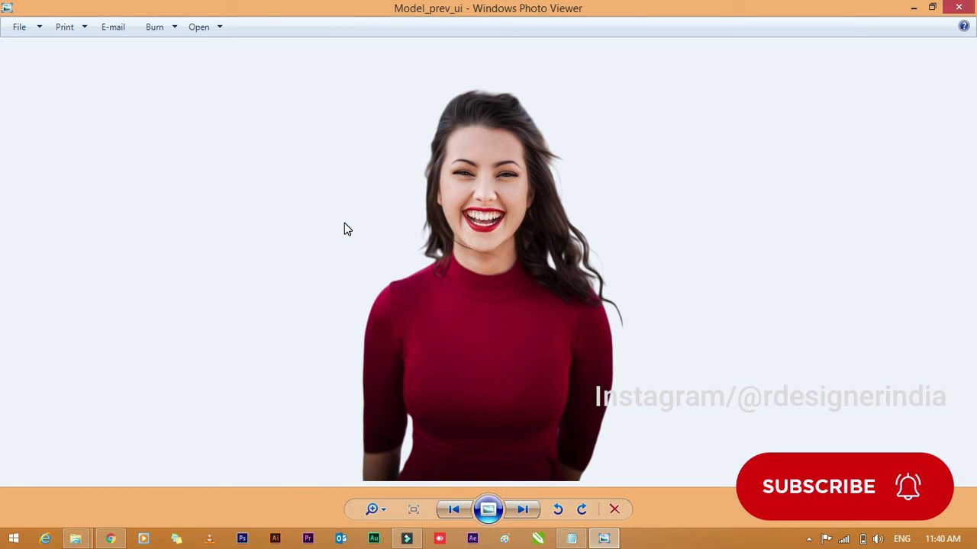
scroll(517, 184, "up", 2)
scroll(517, 180, "down", 2)
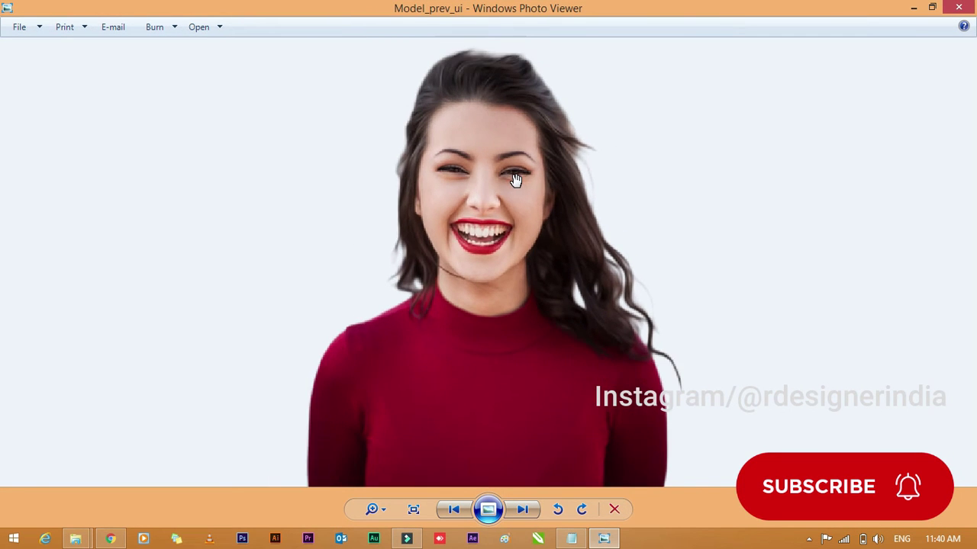
left_click(960, 7)
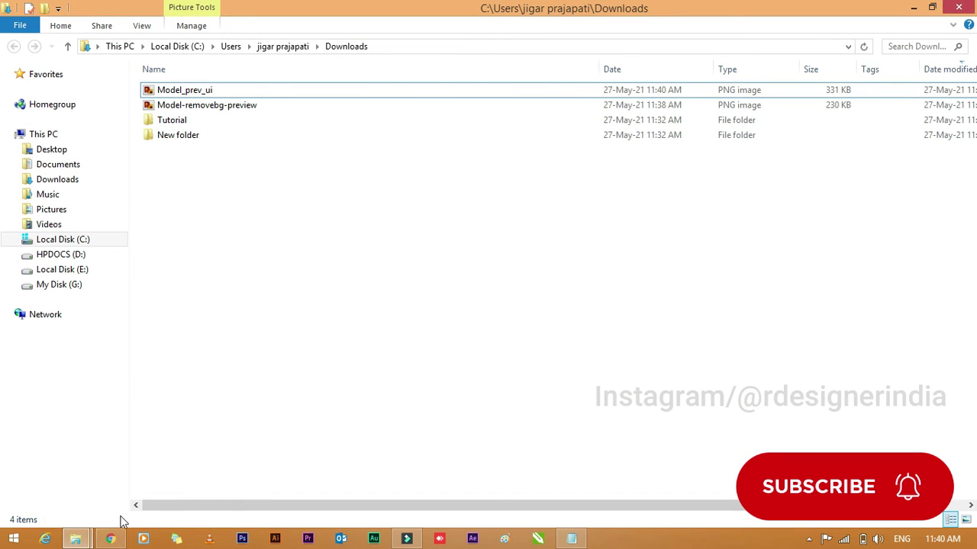
- Search Google for 'remove ai' in a new Chrome tab and open the first removal.ai result
left_click(110, 538)
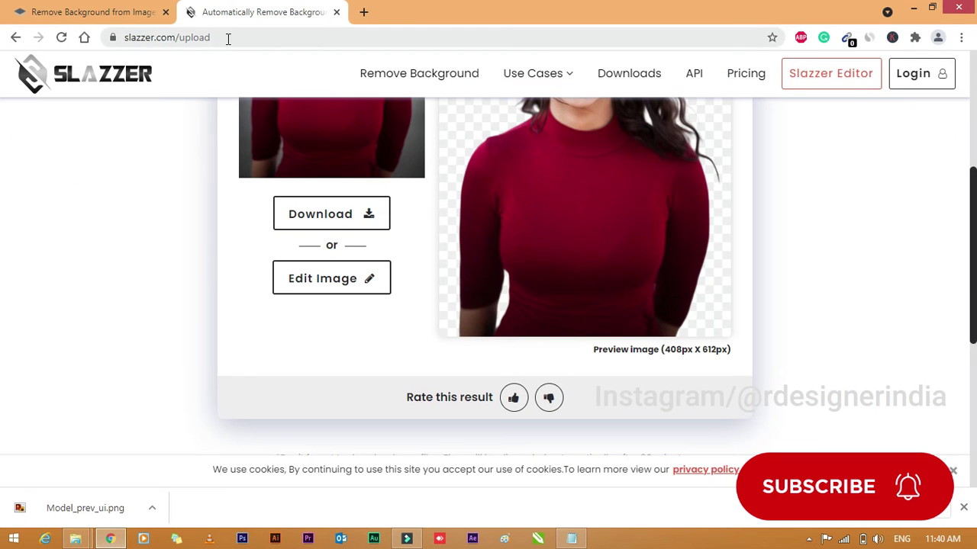
left_click(359, 13)
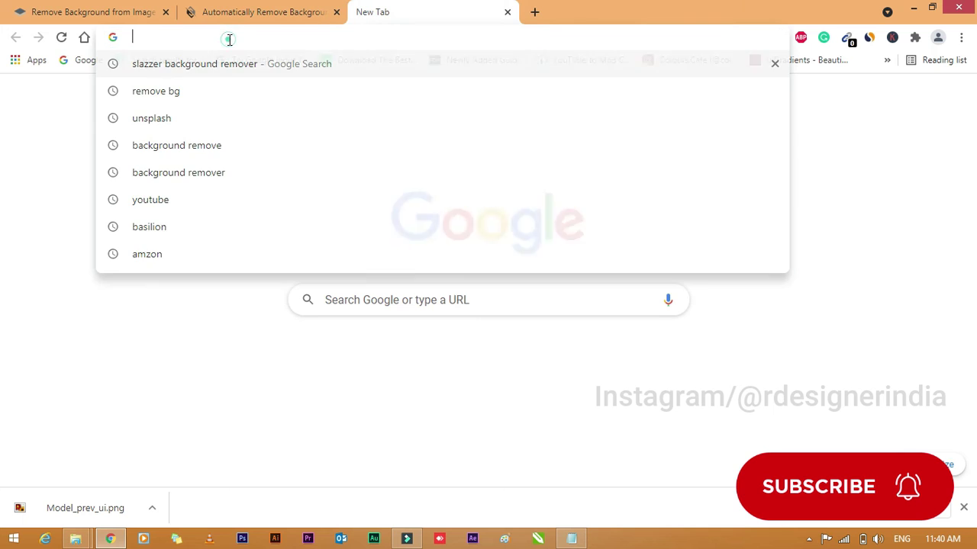
type("remva")
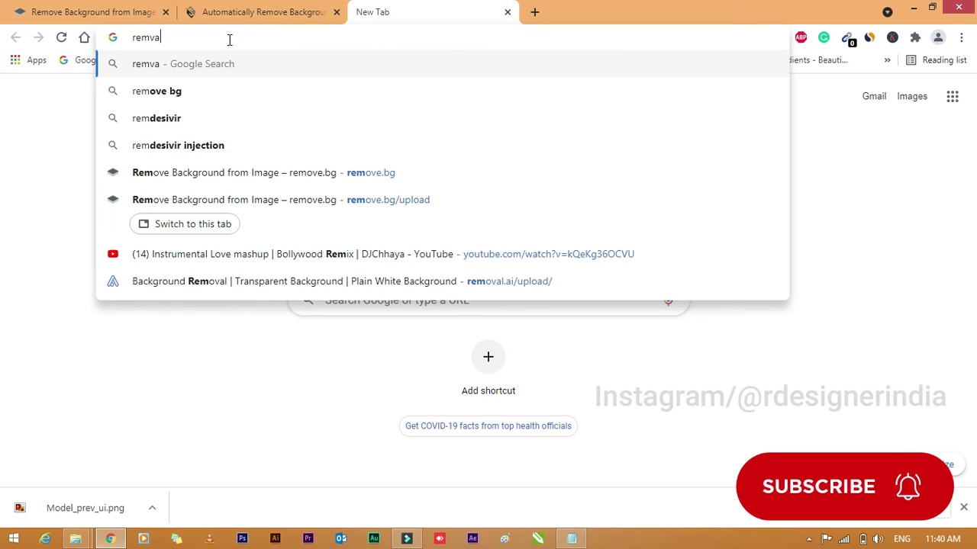
type("l ")
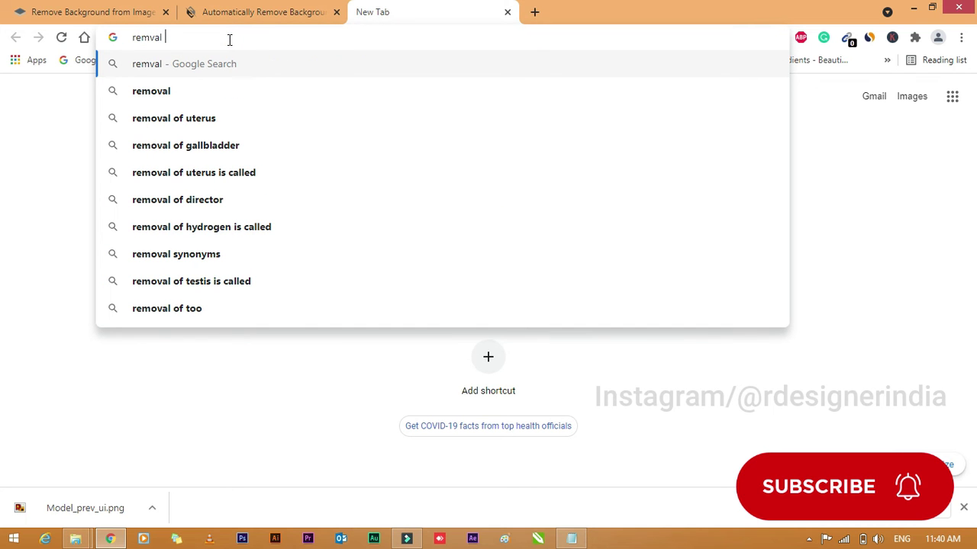
type("ai")
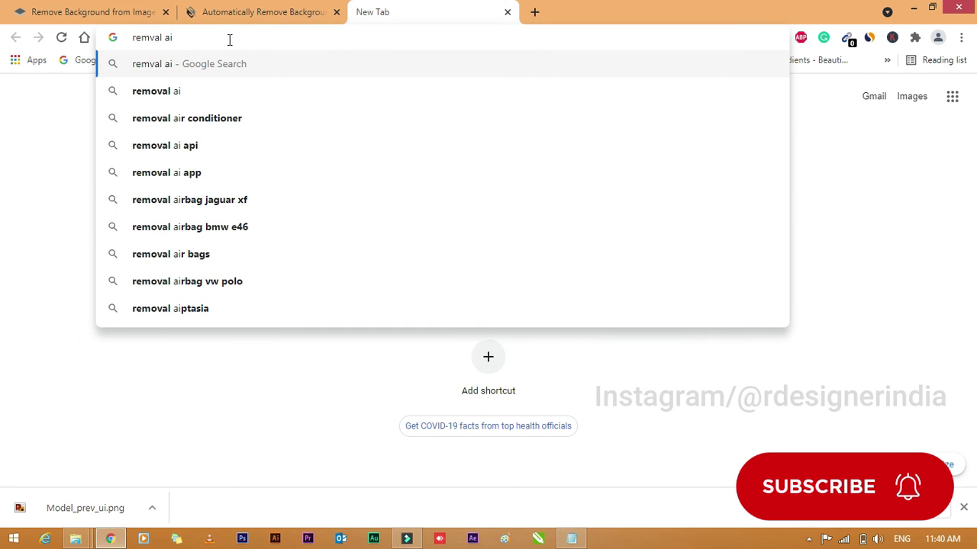
key("BackSpace")
key("BackSpace")
key("BackSpace")
key("BackSpace")
key("BackSpace")
type("e")
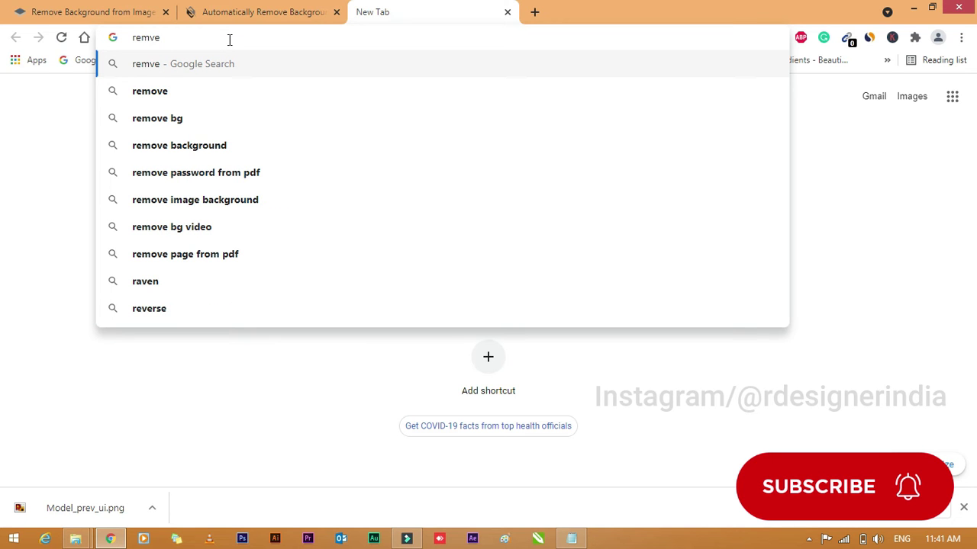
type(" ai")
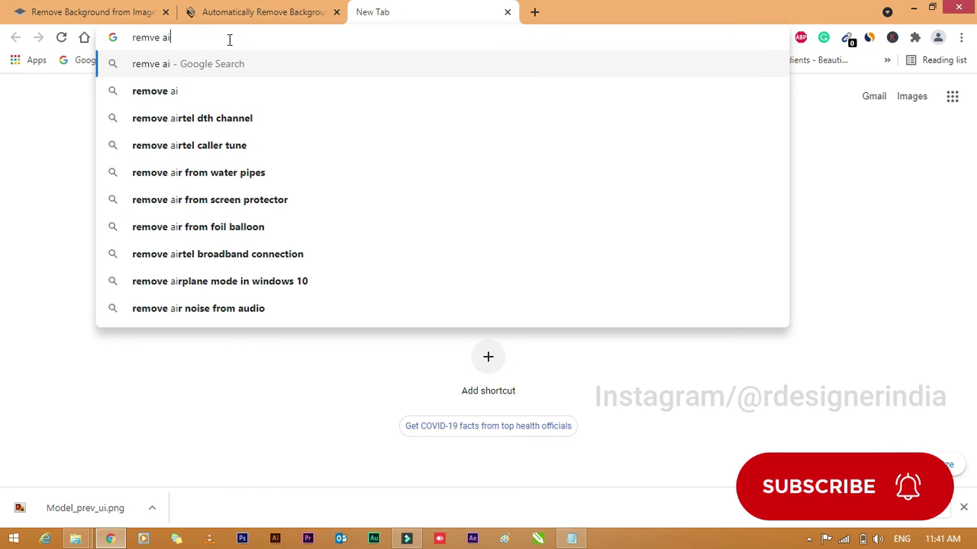
key("Down")
key("Return")
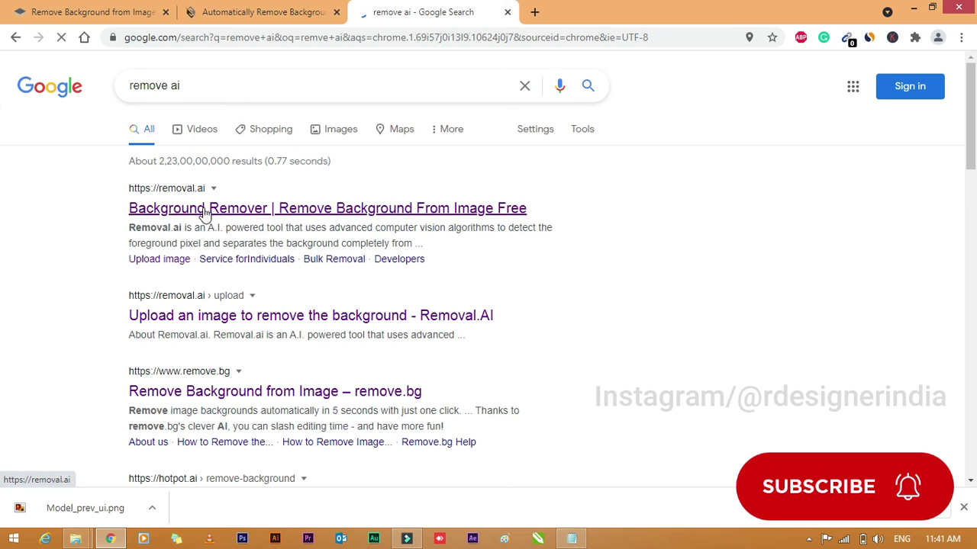
triple_click(219, 191)
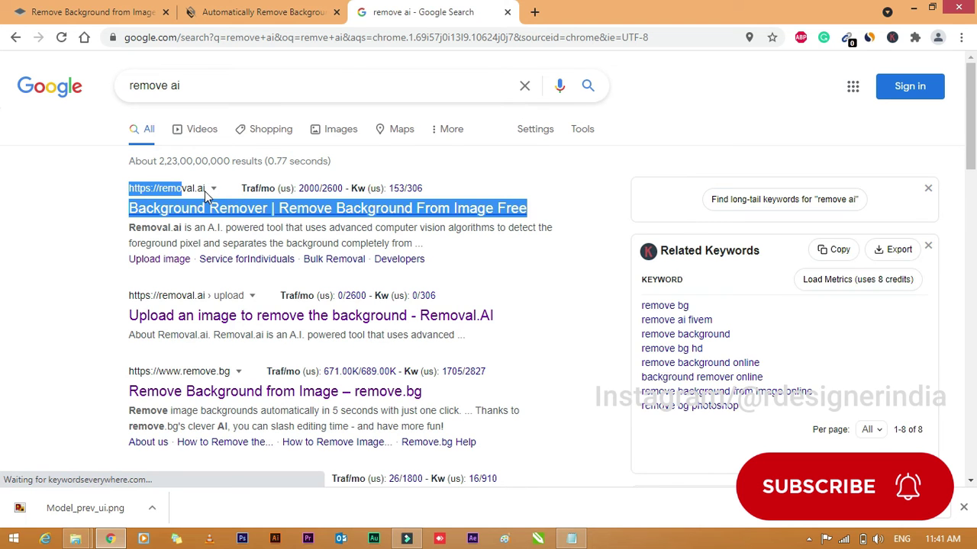
left_click(247, 215)
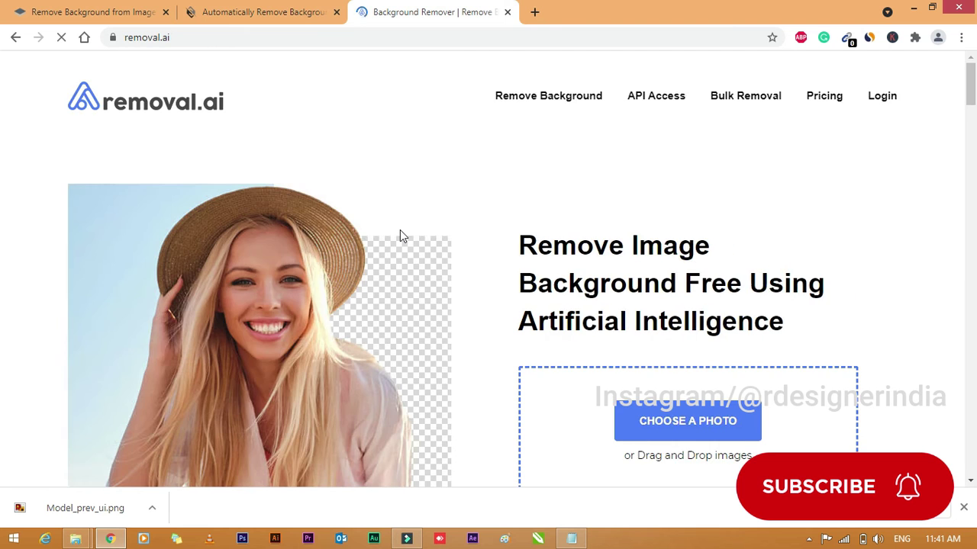
- Browse the removal.ai homepage features, then return to the top and choose a photo to upload
scroll(443, 233, "down", 1)
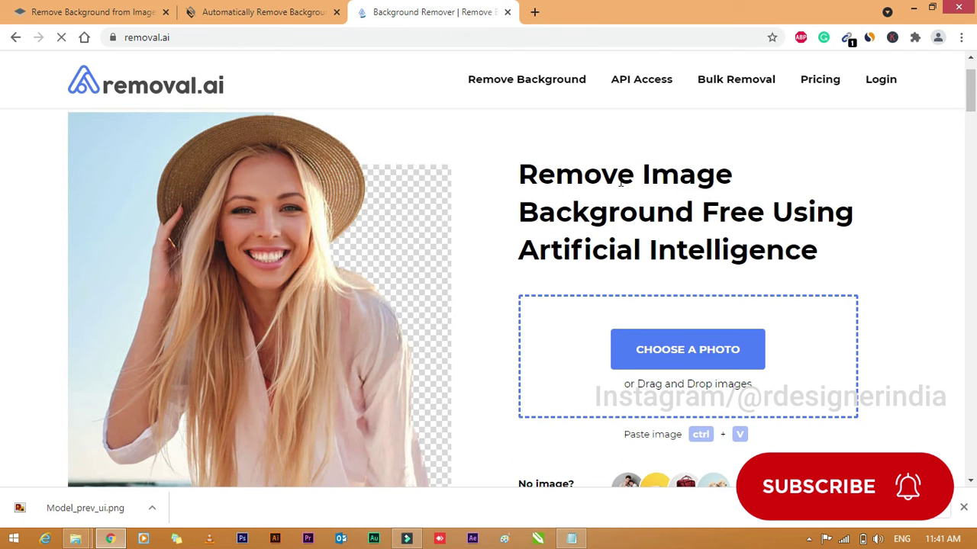
scroll(800, 280, "down", 3)
scroll(800, 279, "down", 5)
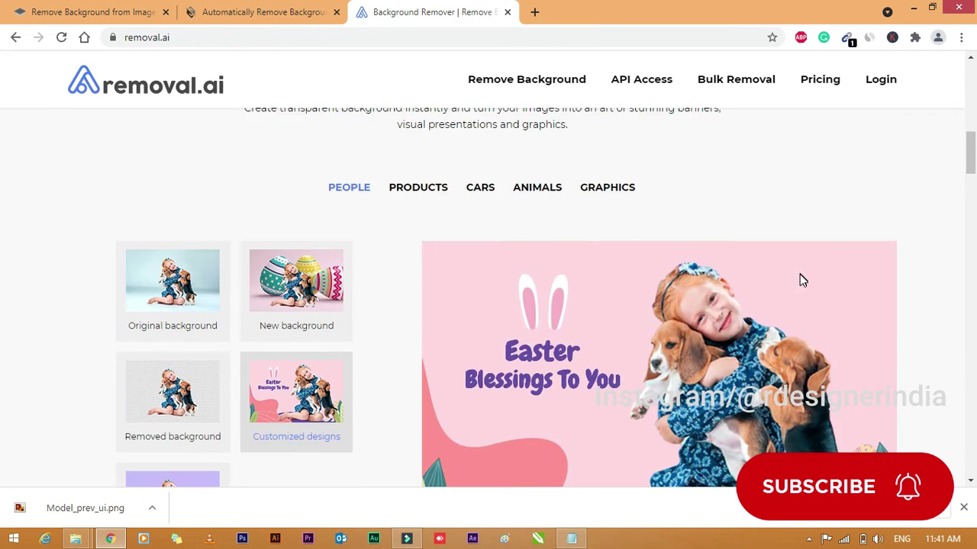
scroll(799, 279, "down", 3)
scroll(799, 279, "down", 3)
scroll(799, 279, "down", 2)
scroll(800, 282, "down", 1)
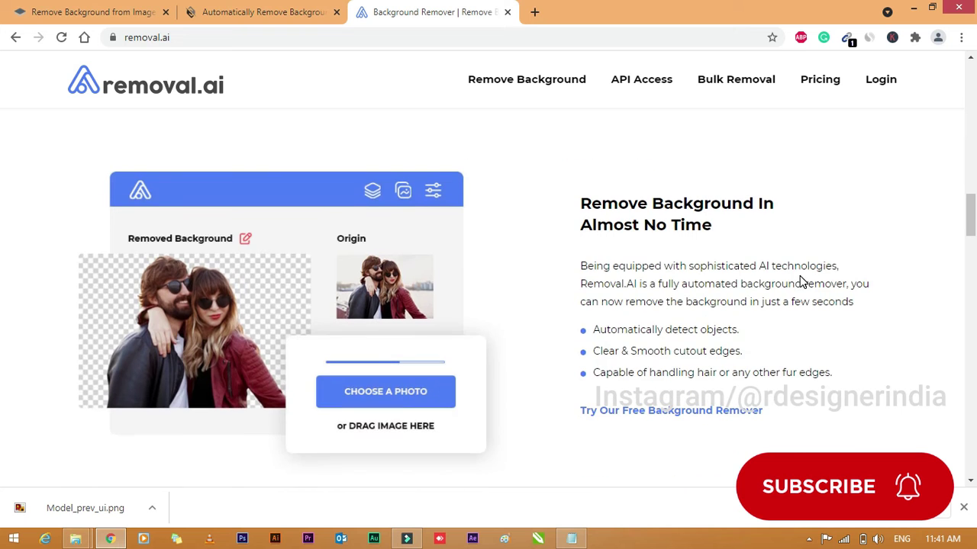
scroll(353, 321, "down", 1)
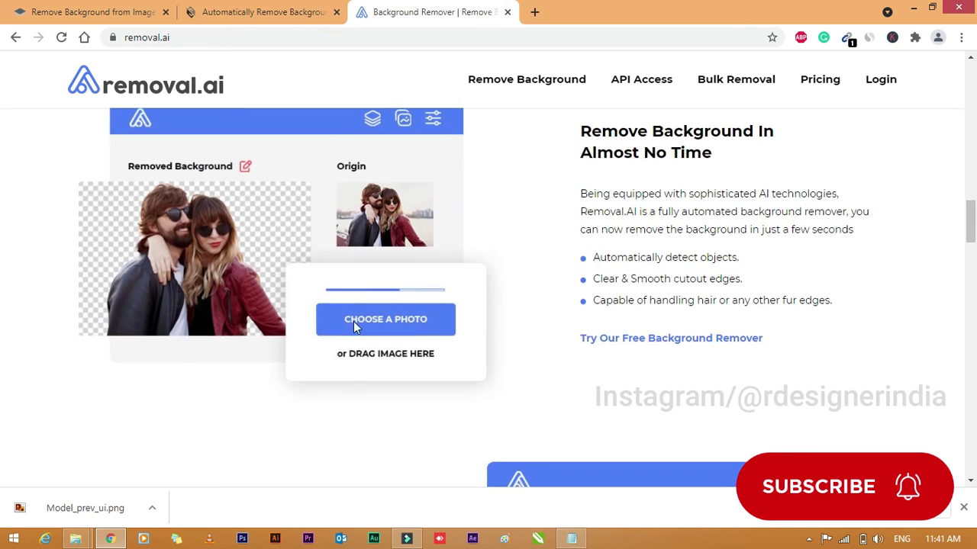
scroll(625, 323, "down", 4)
scroll(626, 324, "down", 3)
scroll(742, 249, "up", 1)
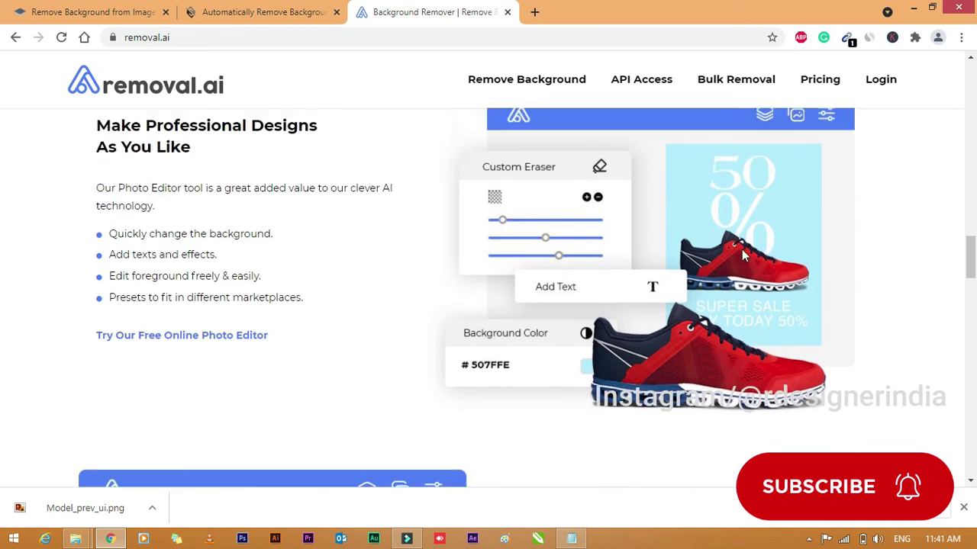
scroll(718, 326, "up", 2)
scroll(615, 249, "down", 2)
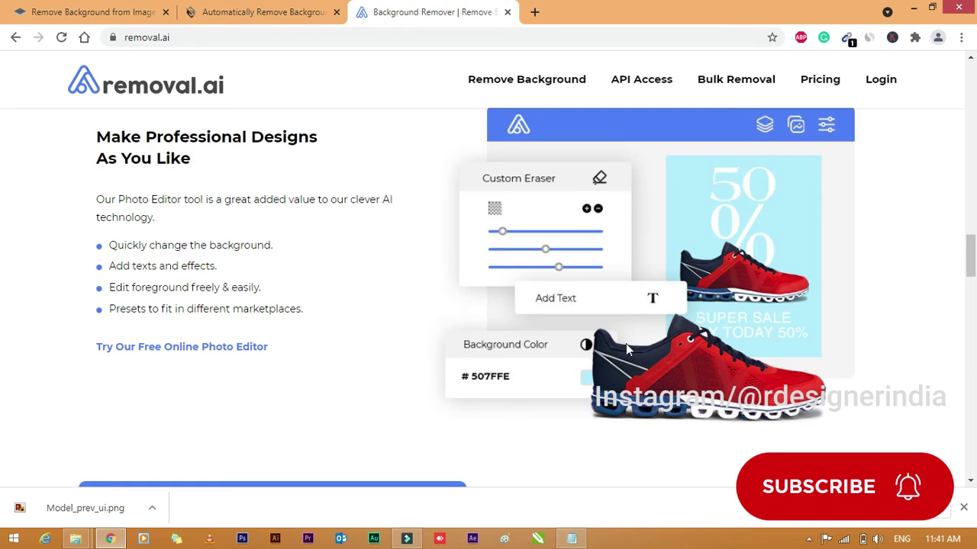
scroll(363, 328, "down", 4)
scroll(364, 319, "down", 4)
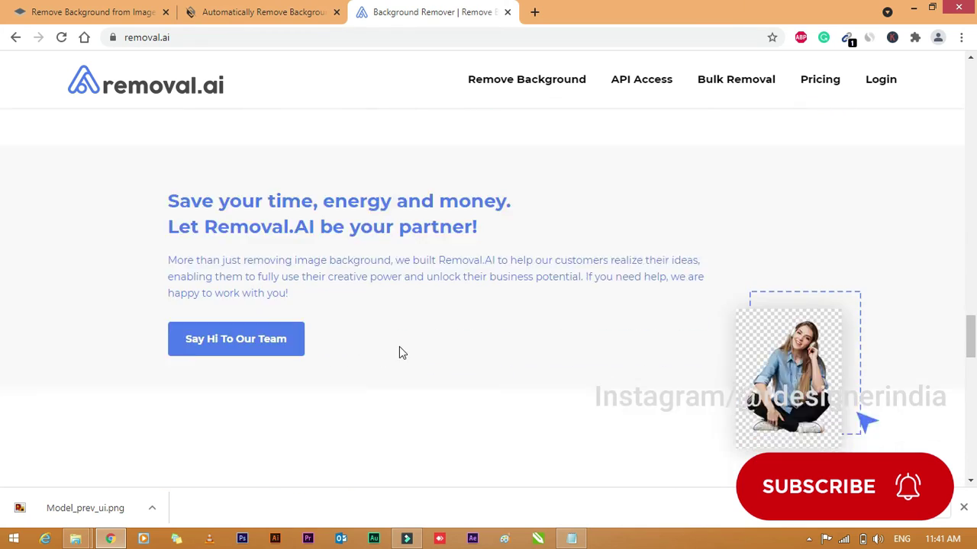
scroll(399, 352, "down", 4)
scroll(659, 334, "up", 5)
scroll(760, 325, "up", 3)
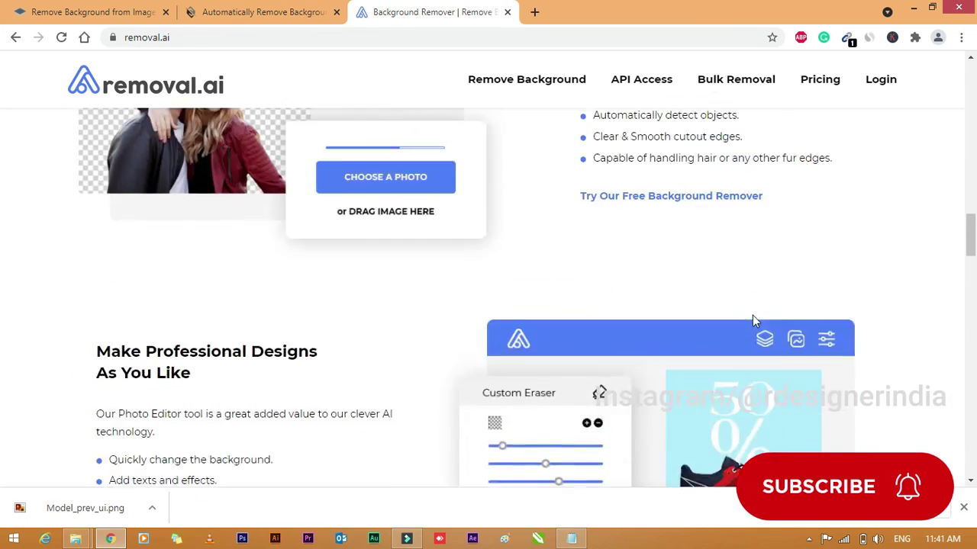
scroll(739, 305, "up", 5)
scroll(725, 294, "up", 5)
left_click(682, 351)
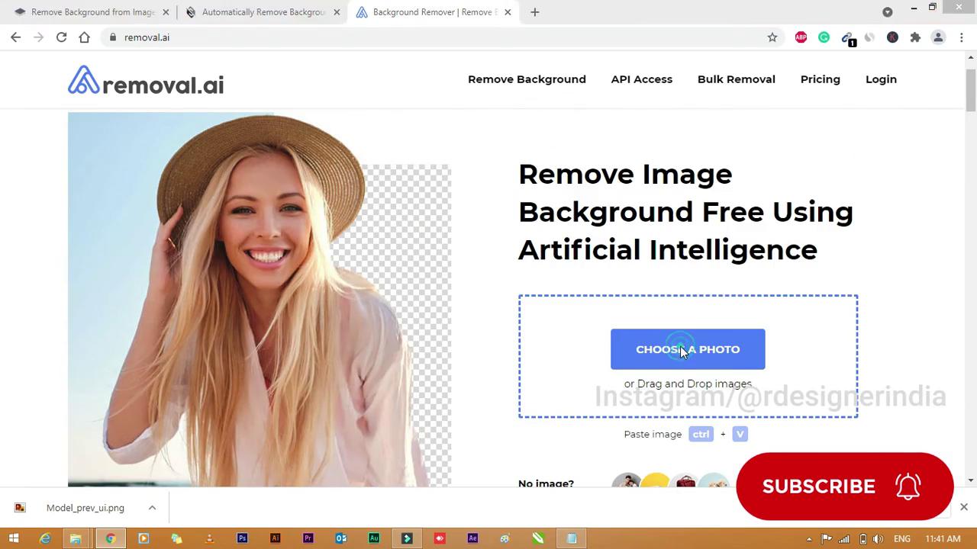
- Upload the Model photo to removal.ai and download the 426 × 640 preview cut-out
left_click(166, 111)
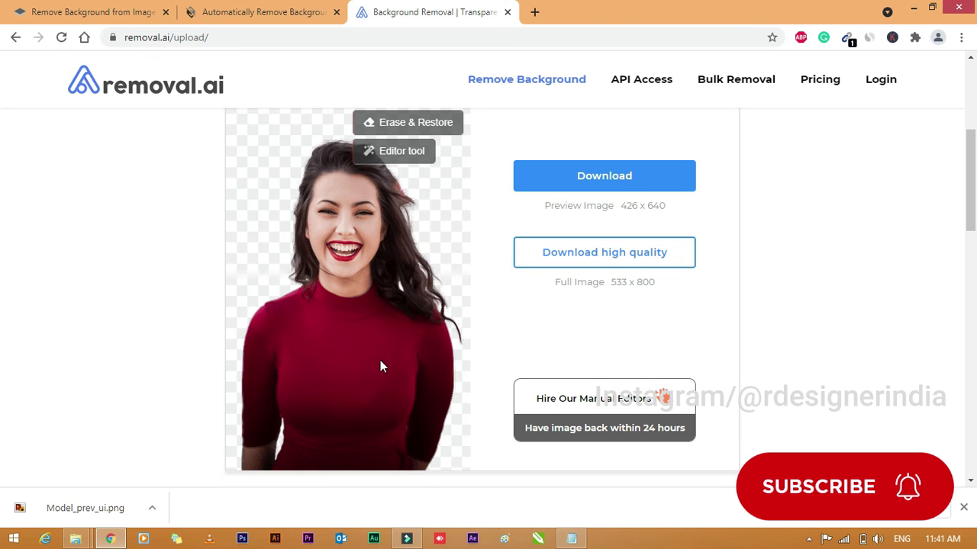
left_click_drag(667, 206, 584, 205)
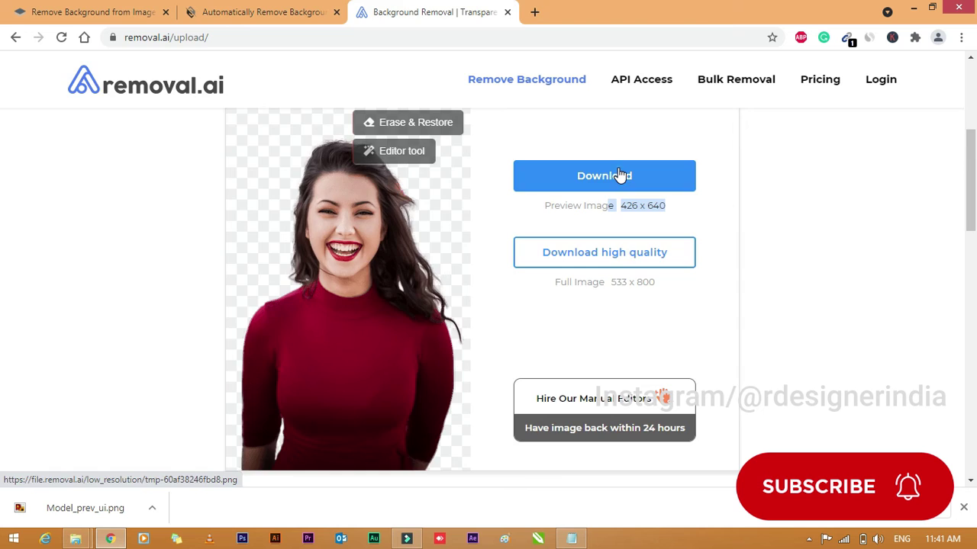
left_click(621, 176)
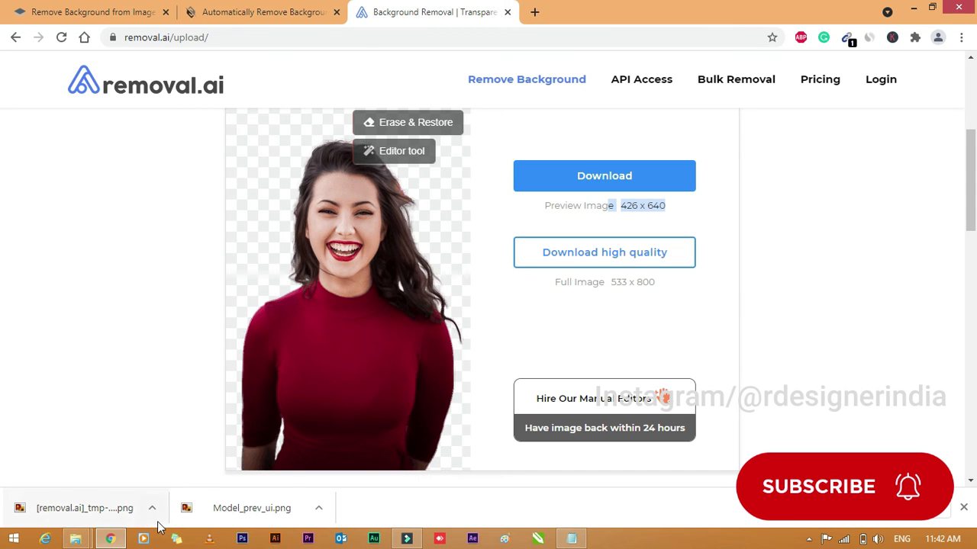
- Inspect the downloaded PNG in Photo Viewer, then launch Photoshop and minimize Chrome
left_click(105, 517)
scroll(495, 202, "up", 2)
scroll(495, 202, "down", 2)
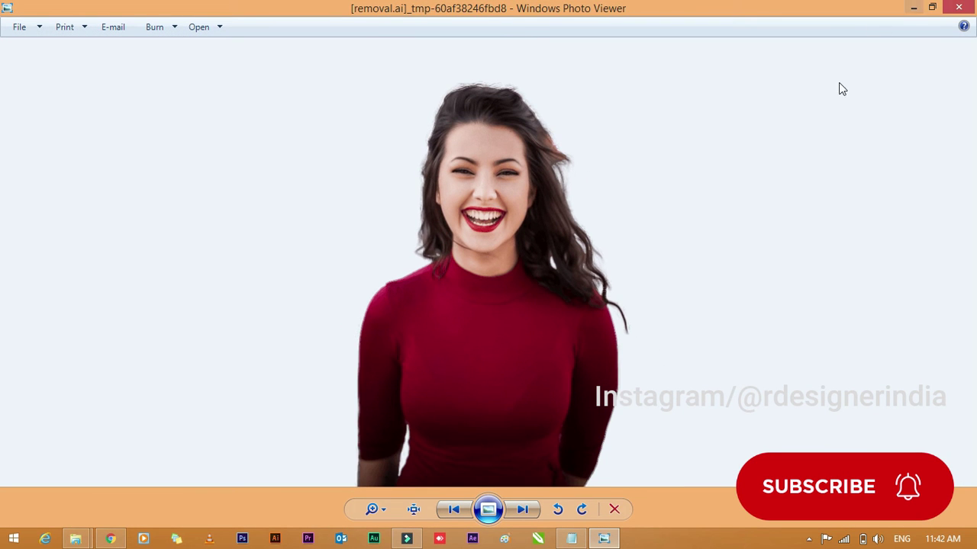
left_click(960, 7)
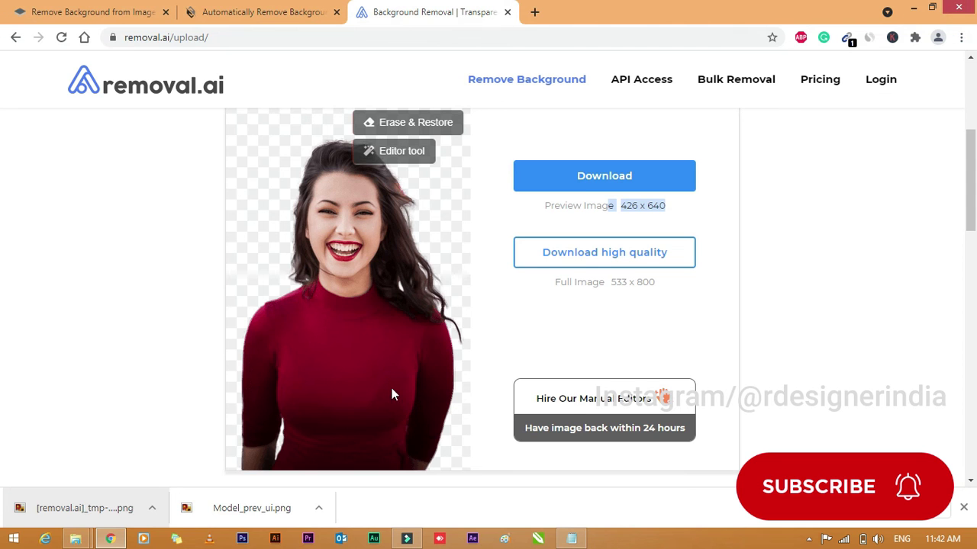
left_click(242, 540)
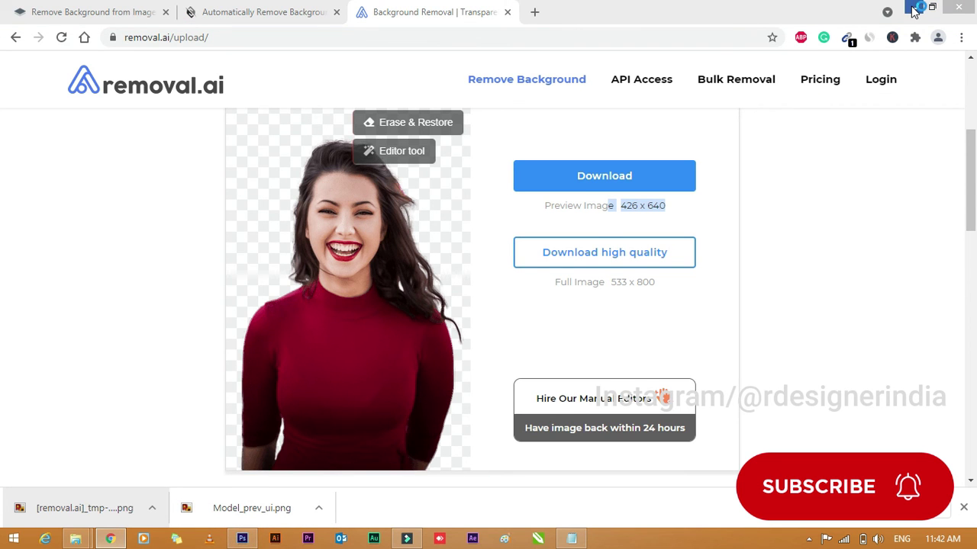
left_click(915, 11)
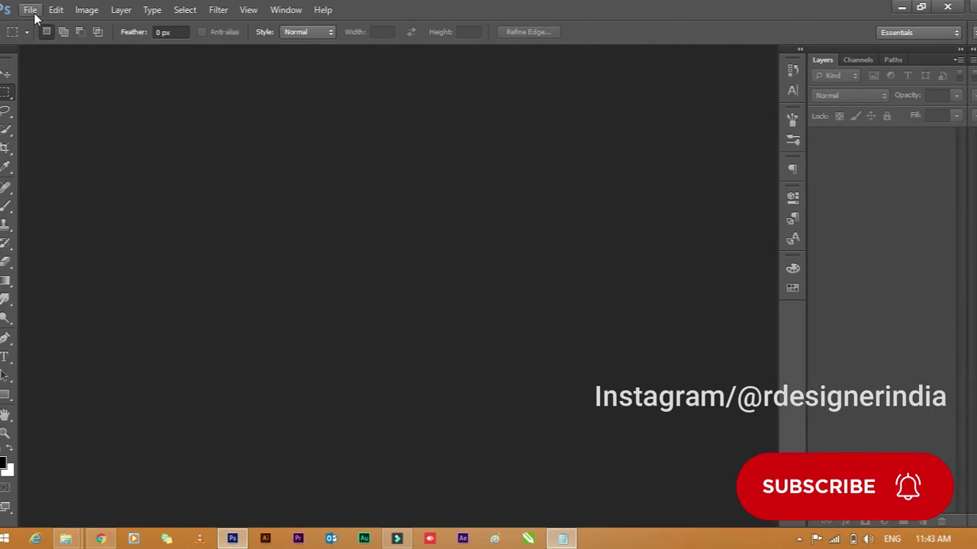
- Create a new 1000 × 1000 px white Untitled-1 document, then bring the Downloads folder forward
left_click(32, 12)
left_click(58, 25)
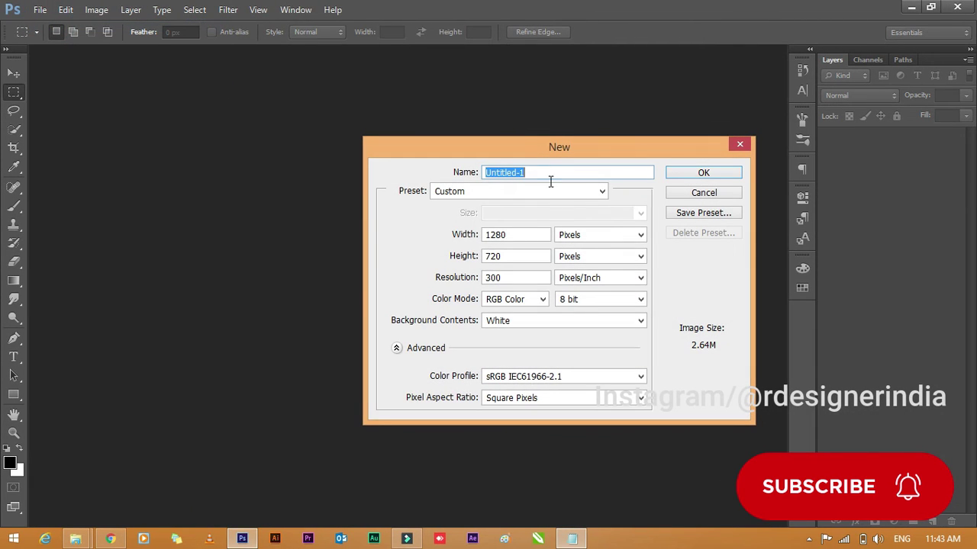
double_click(519, 236)
type("1000")
key("Tab")
key("Tab")
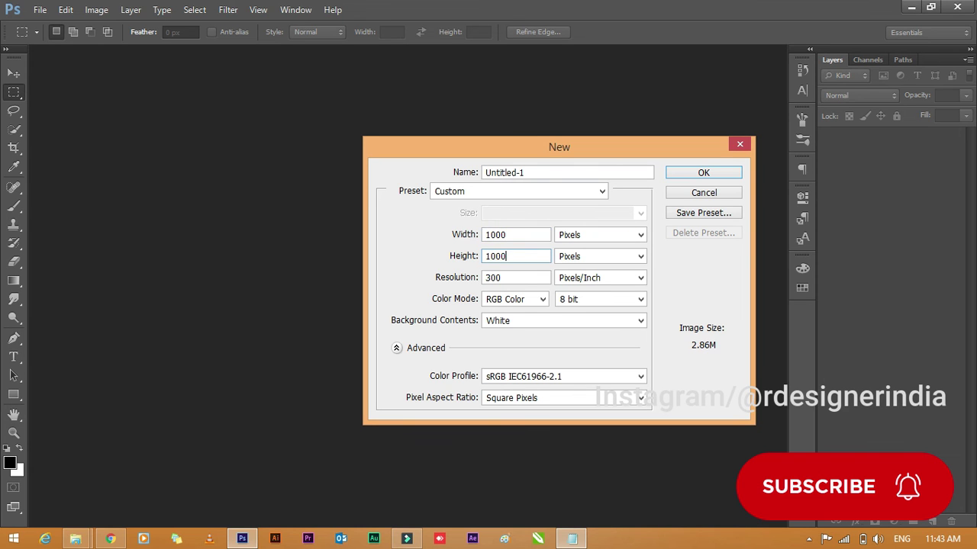
key("Return")
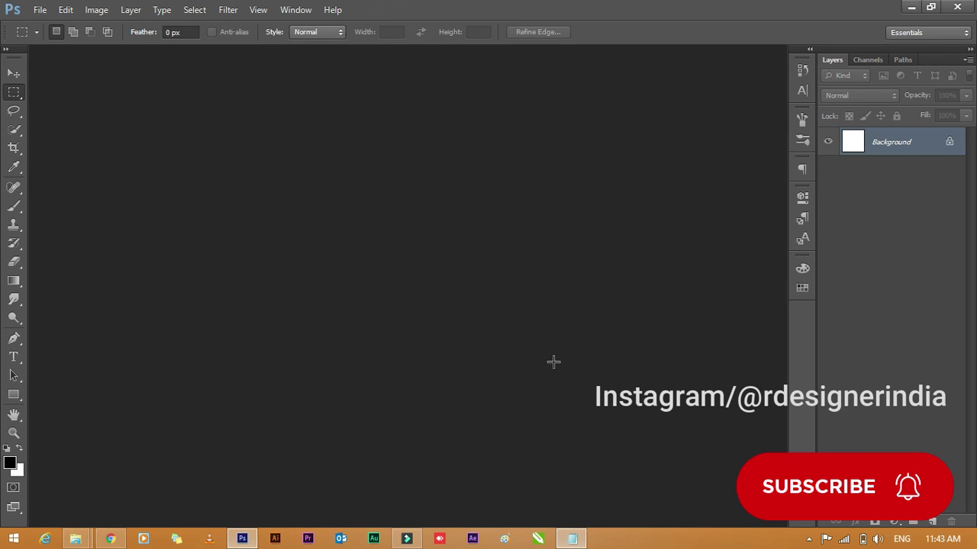
mouse_move(75, 539)
left_click(224, 473)
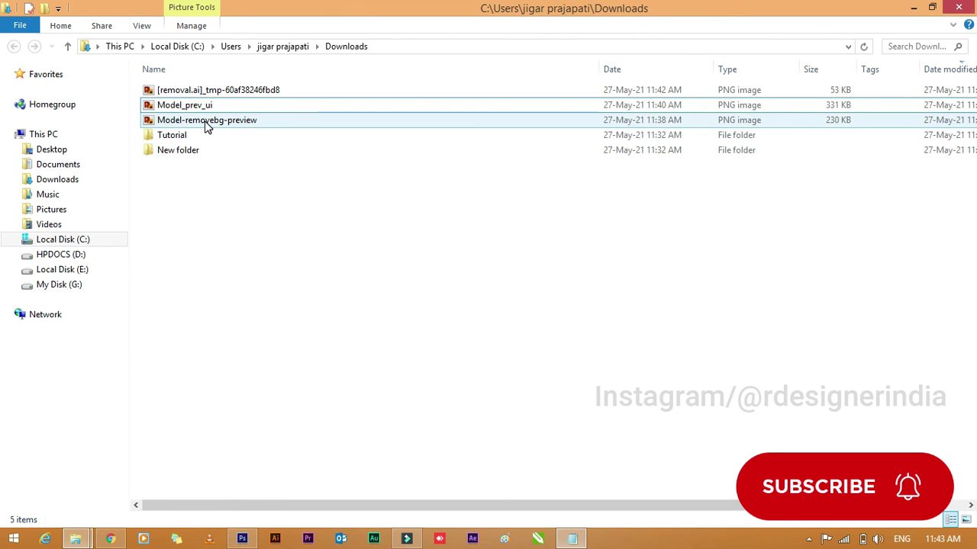
- Drag Model-removebg-preview.png from Downloads onto the canvas and commit it as its own layer
mouse_move(206, 125)
left_mouse_down()
mouse_move(242, 534)
mouse_move(394, 295)
left_mouse_up()
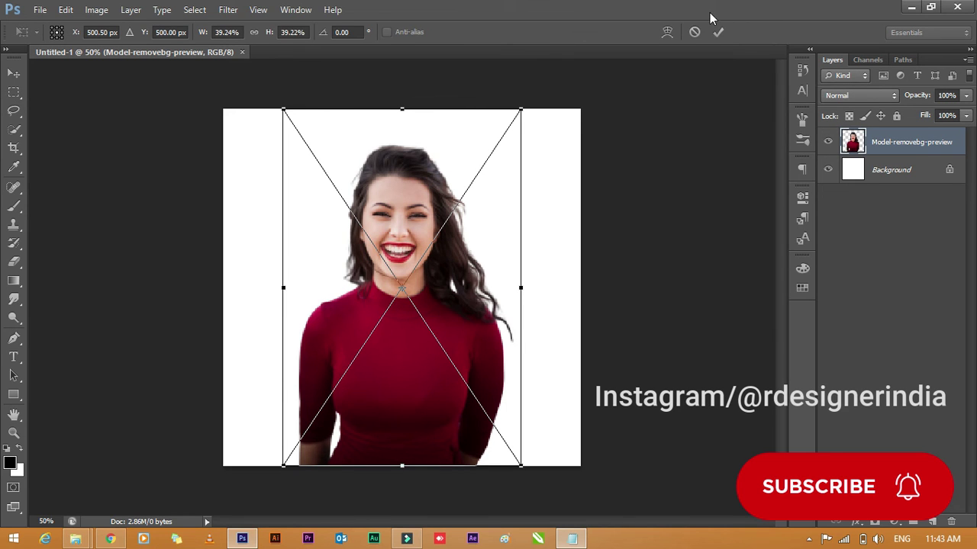
left_click(718, 33)
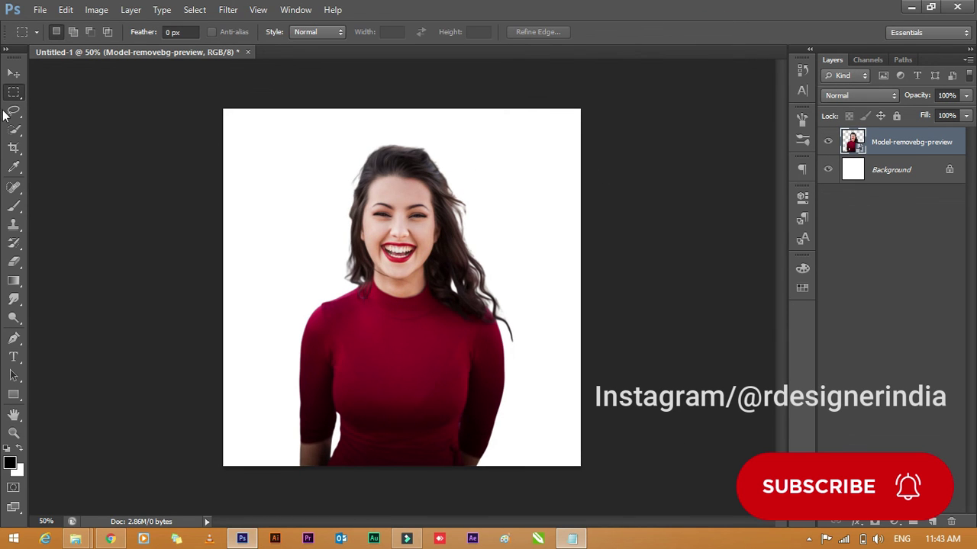
- Select the Background layer and add a Solid Color fill layer above it
left_click(13, 73)
left_click(124, 160)
left_click(631, 319)
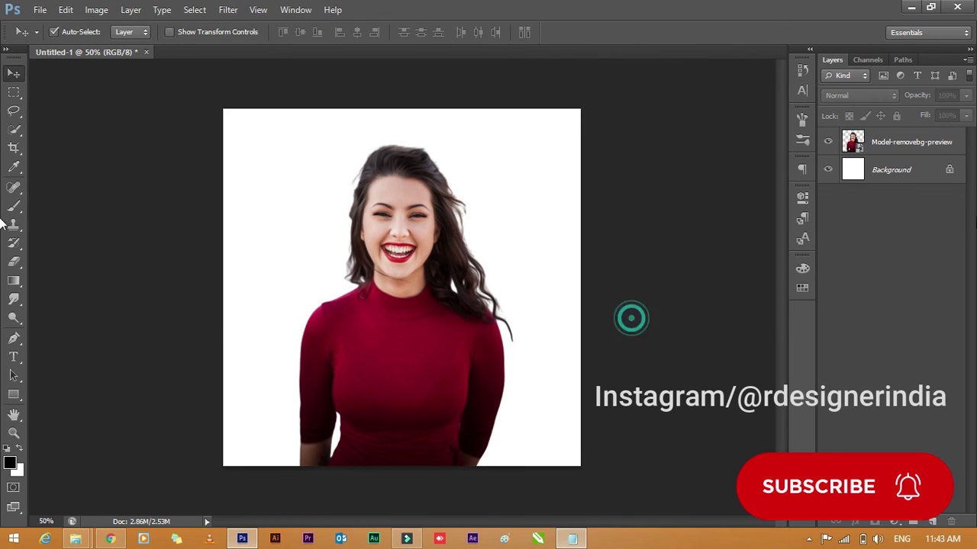
left_click(916, 179)
left_click(894, 522)
left_click(896, 208)
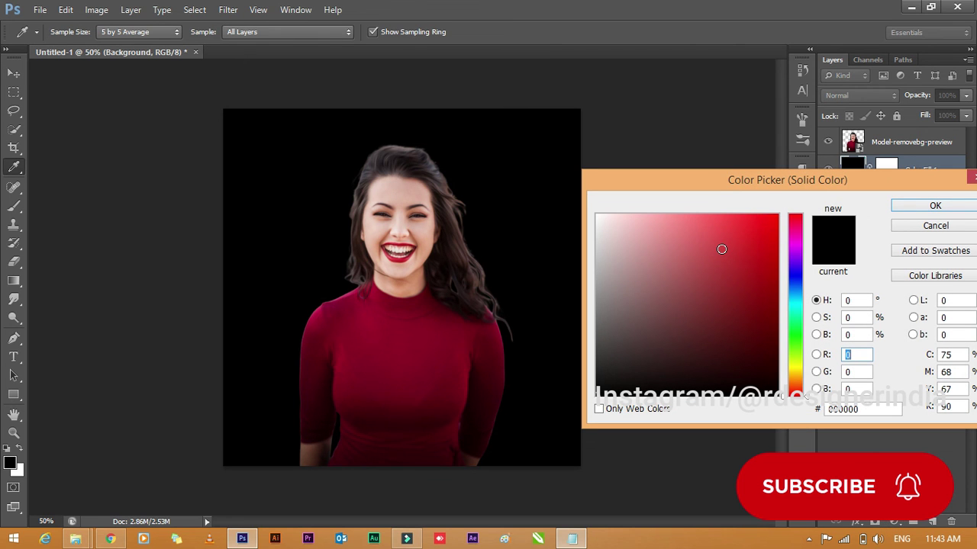
- Sample the portrait's skin tone for a beige fill (RGB 224, 205, 195) and confirm
left_click(775, 232)
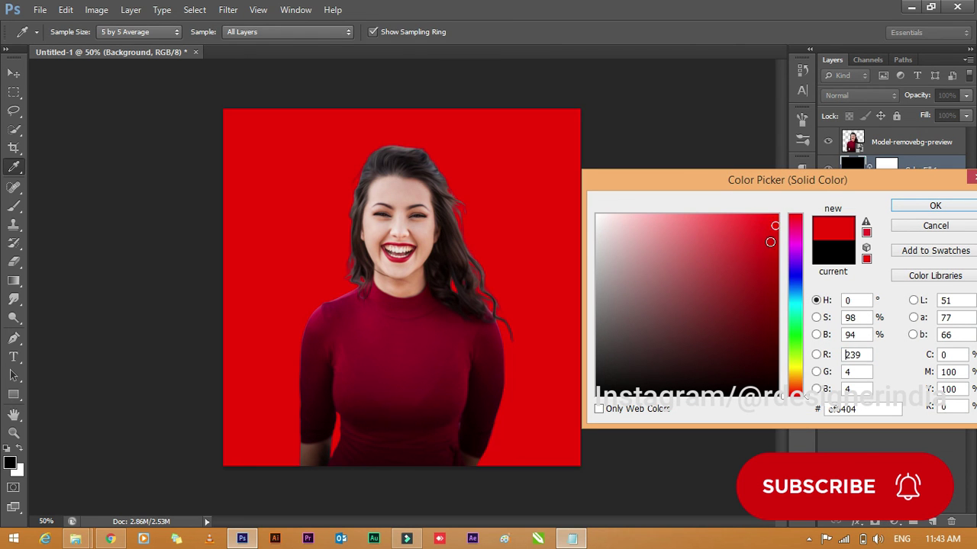
left_click(776, 284)
left_click(770, 314)
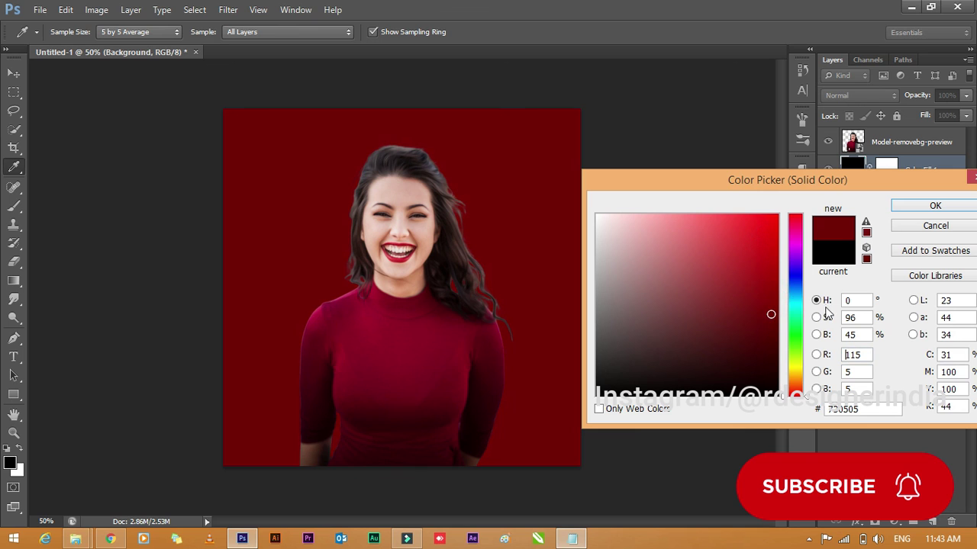
left_click(798, 297)
left_click(762, 262)
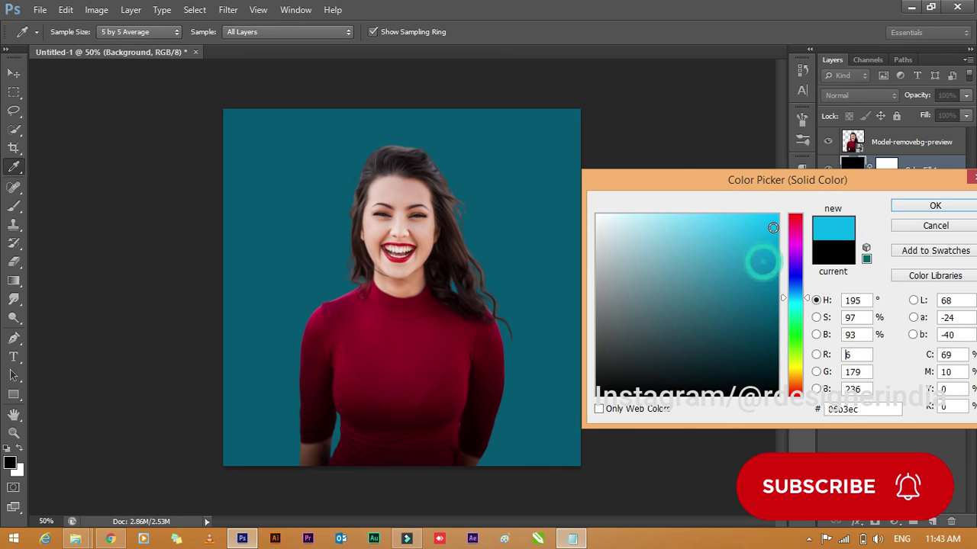
left_click(417, 329)
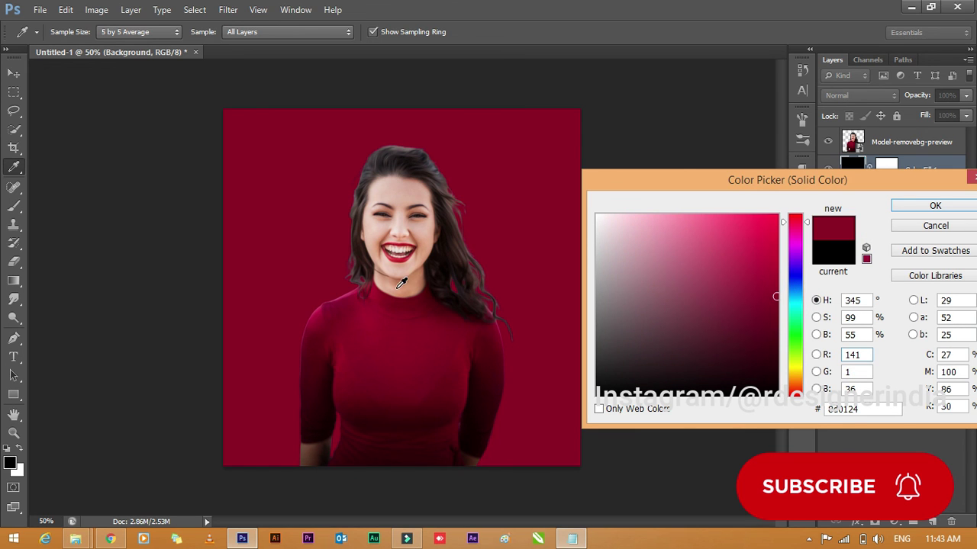
left_click(393, 246)
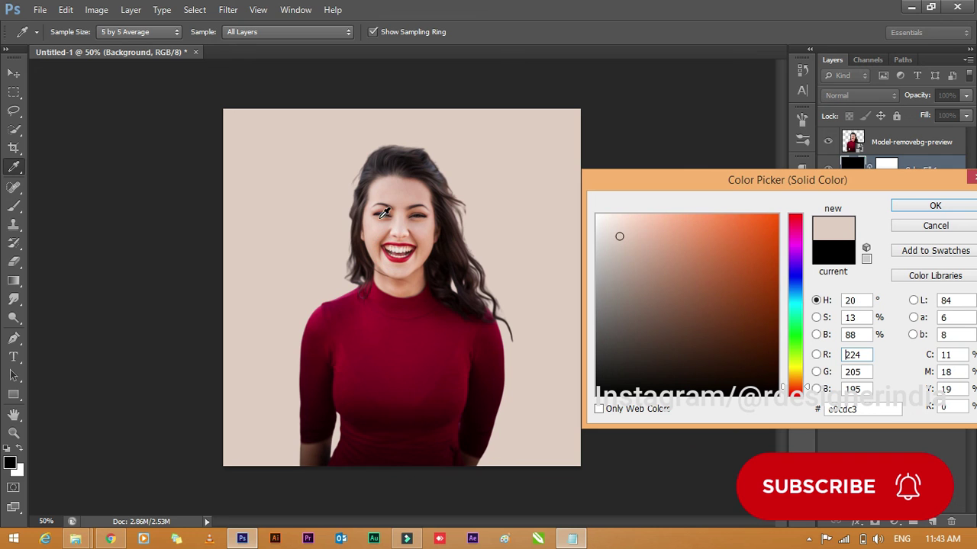
left_click(935, 207)
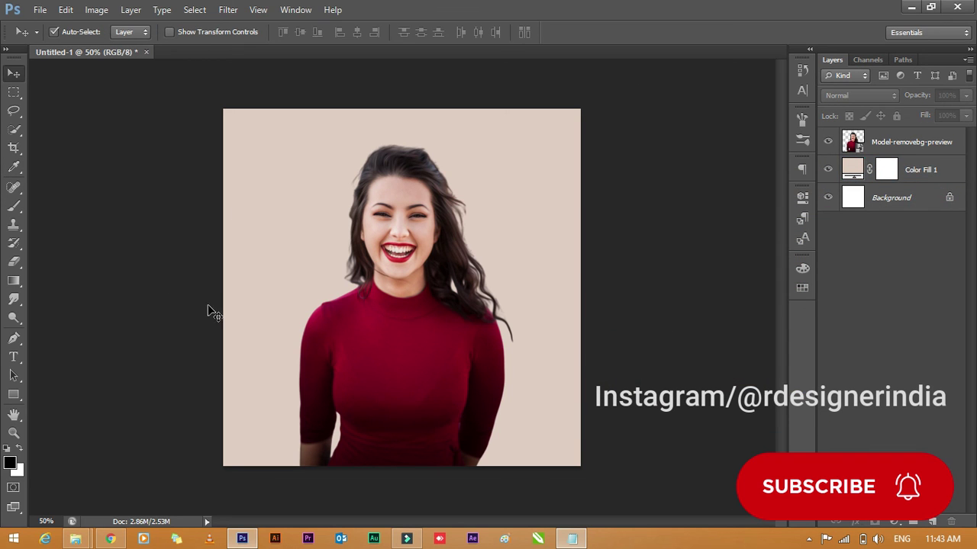
- Nudge the Model-removebg-preview portrait slightly right, leaving its layer selected
mouse_move(392, 402)
left_mouse_down()
mouse_move(406, 412)
mouse_move(412, 372)
left_mouse_up()
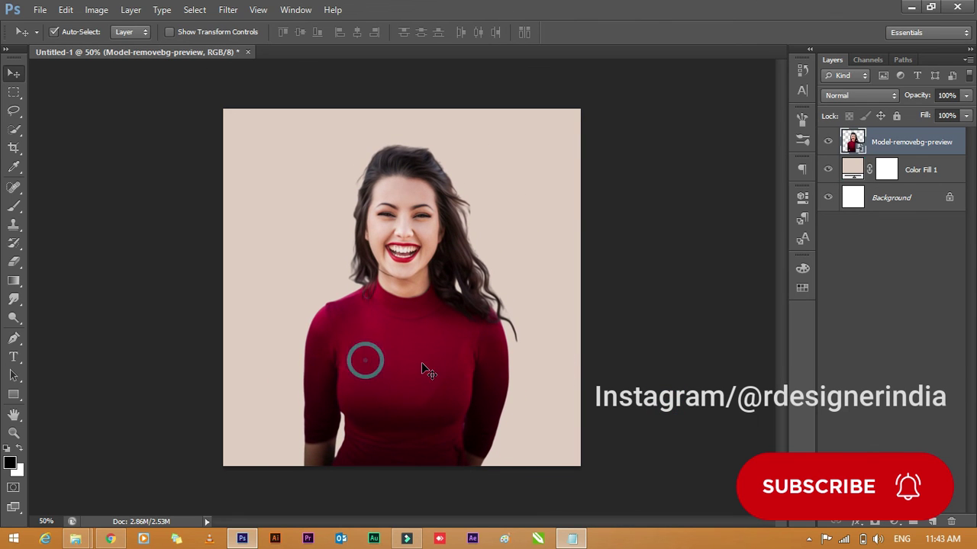
scroll(424, 365, "up", 1)
scroll(425, 366, "up", 2)
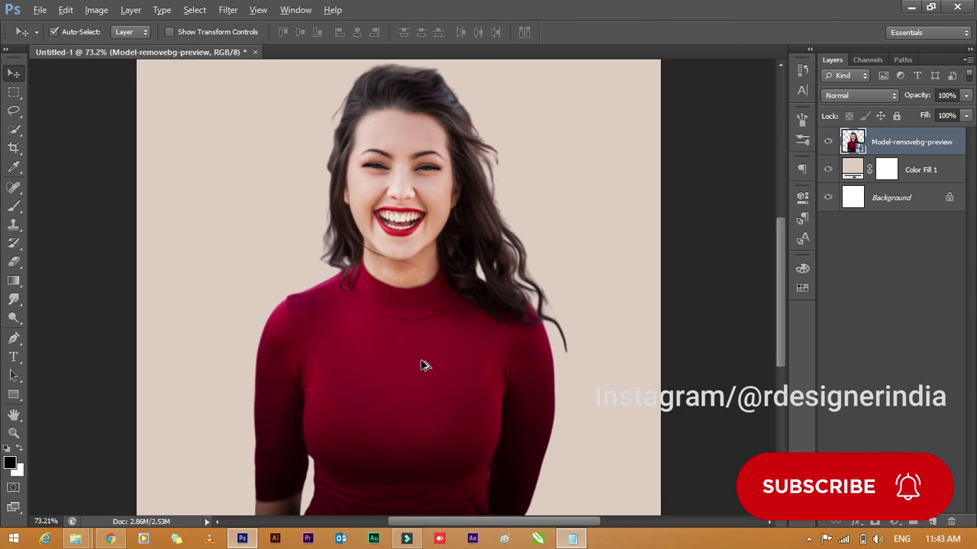
scroll(422, 364, "down", 1)
scroll(422, 364, "down", 1)
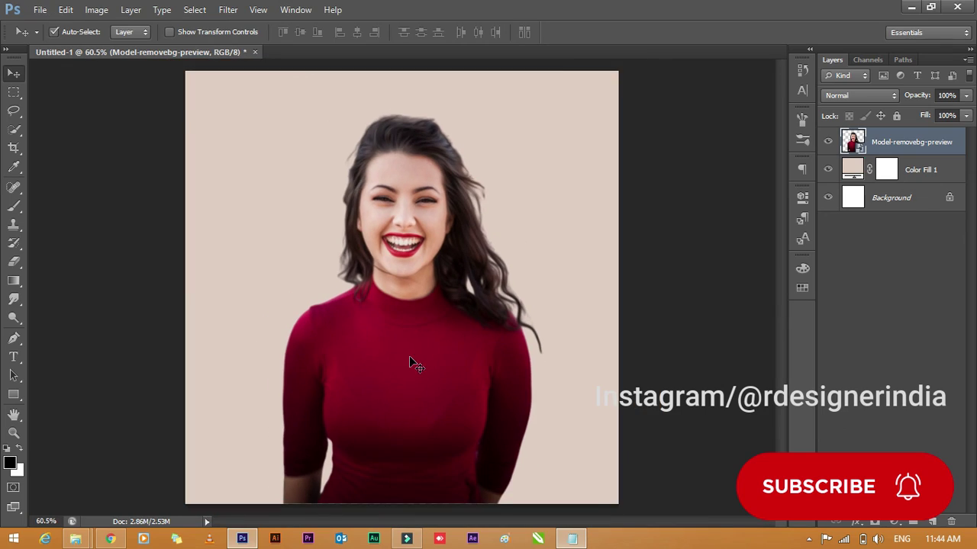
scroll(411, 362, "down", 1)
left_click(638, 386)
left_click(399, 328)
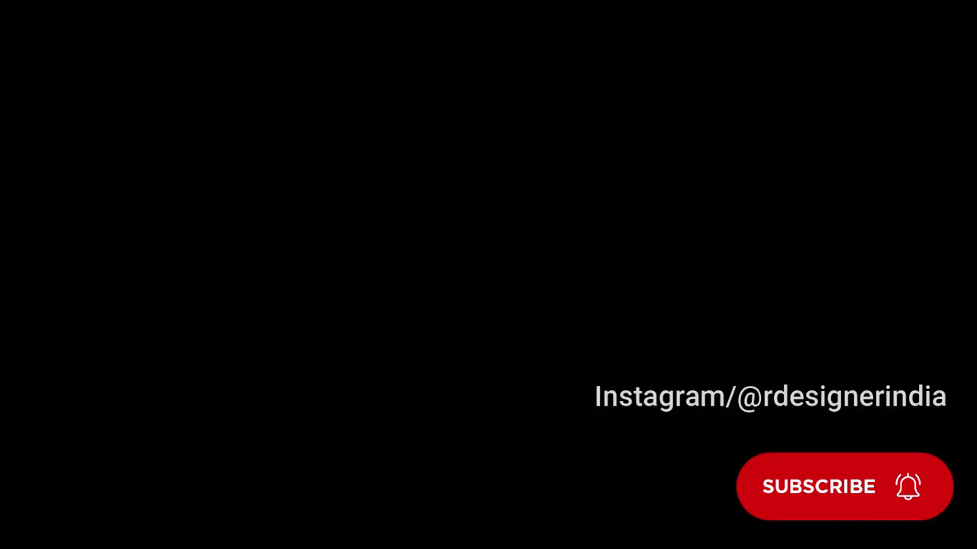